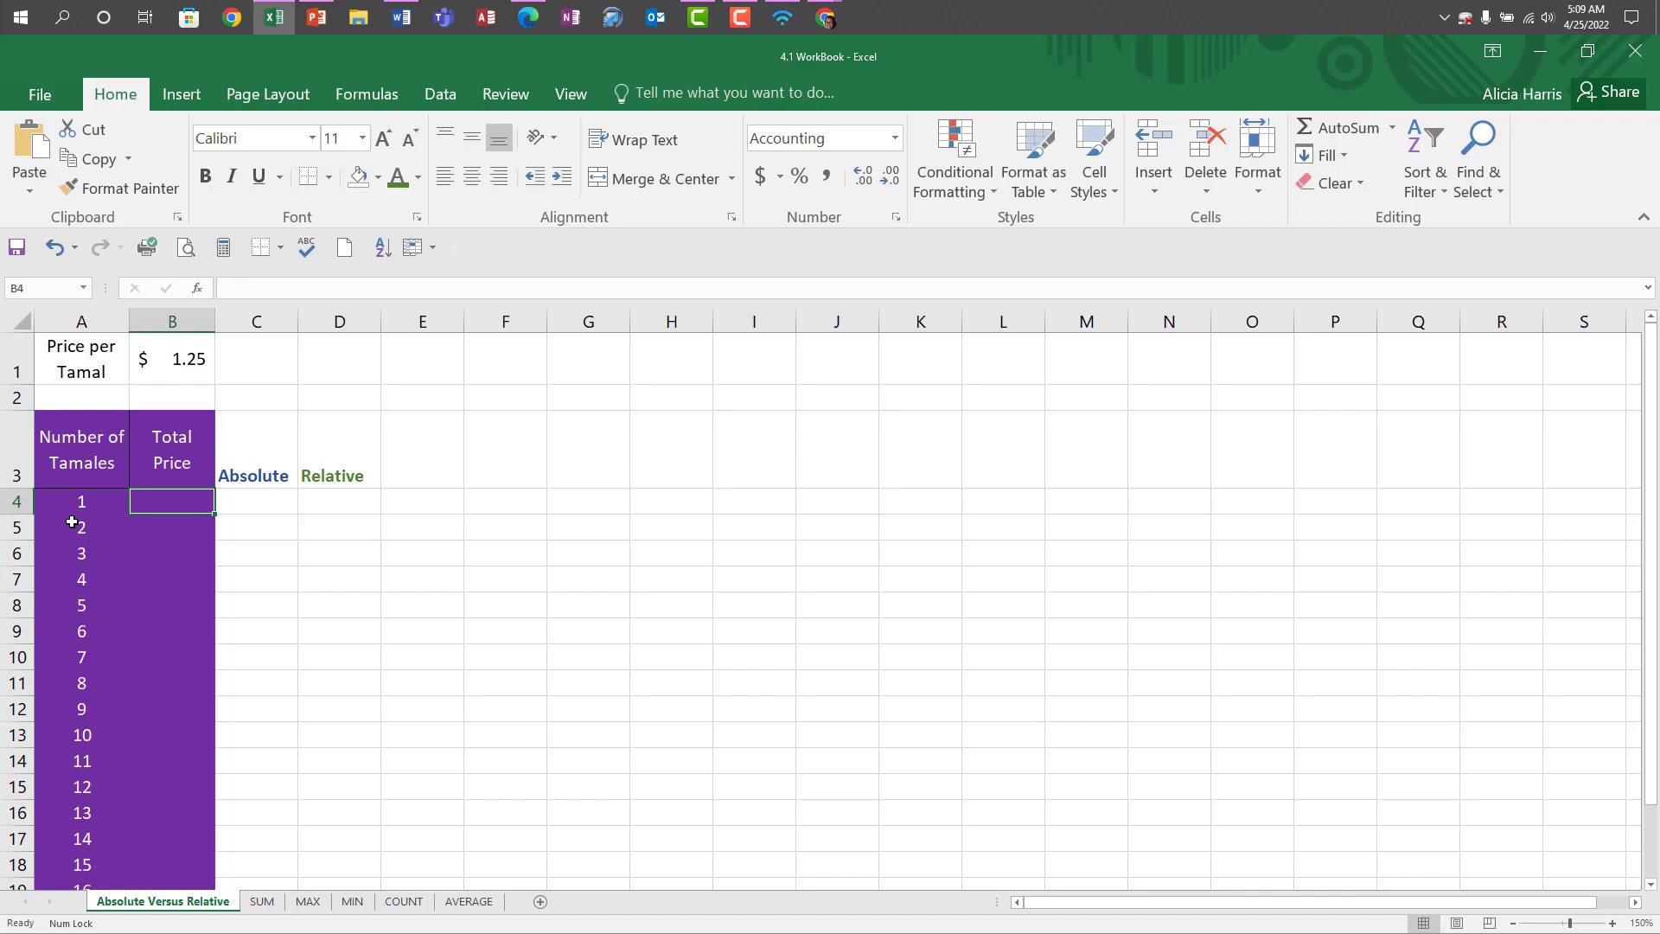
Enter the formula =B1*A4 in cell B4 to multiply the price per tamal by the number of tamales.
text(=)
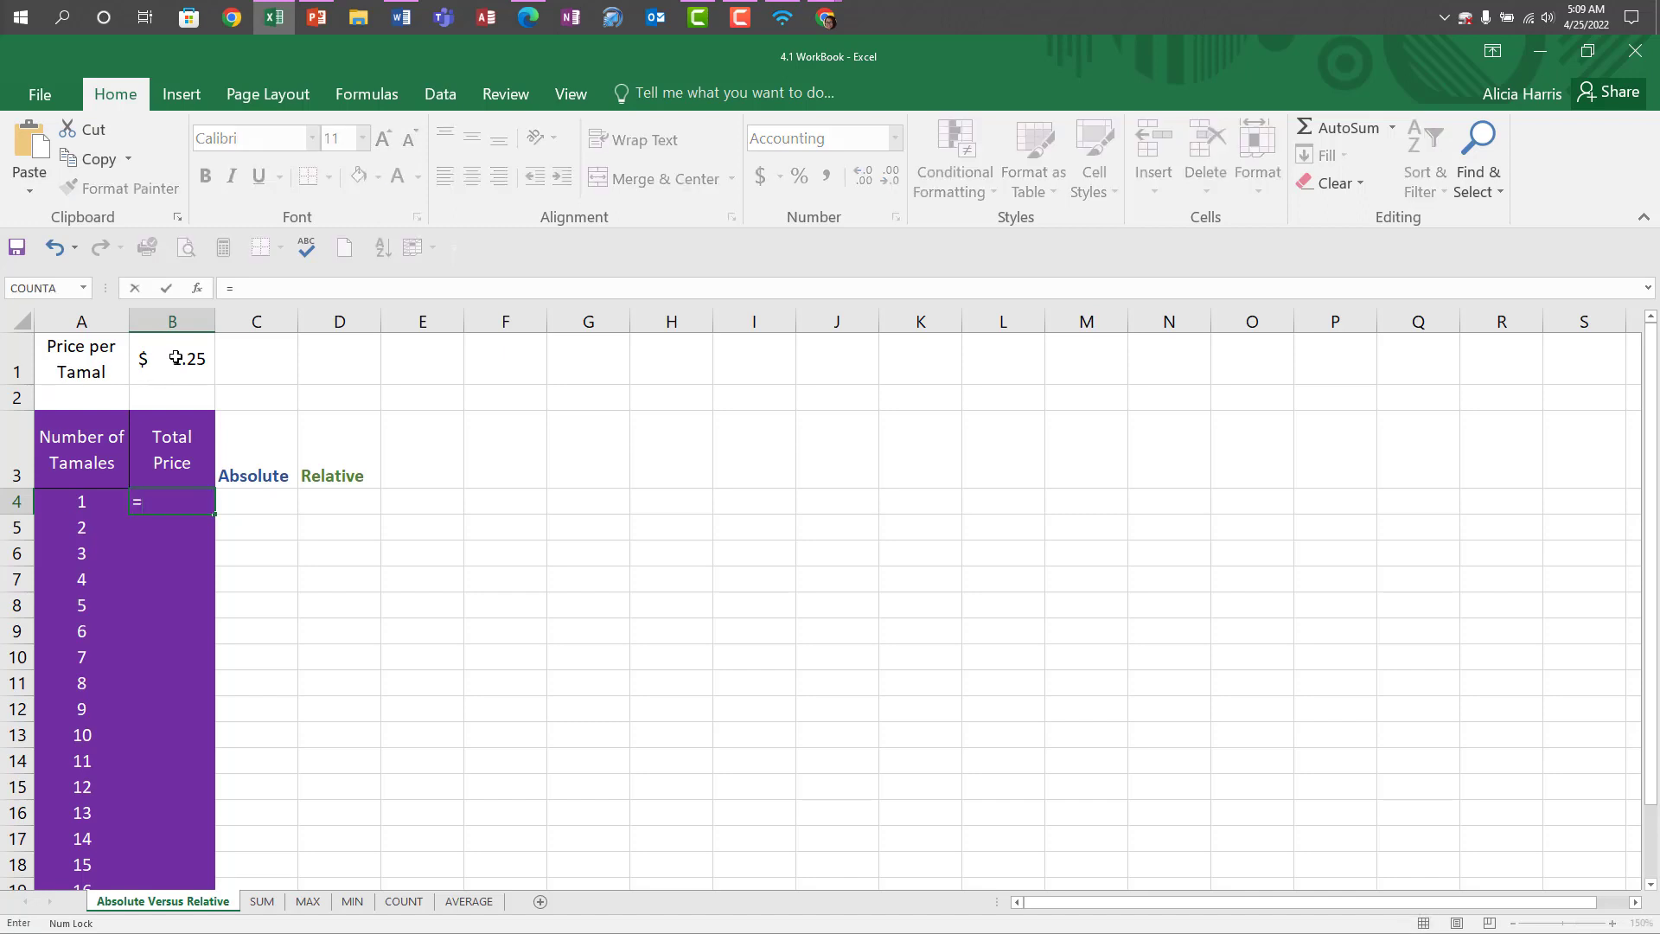
click(176, 358)
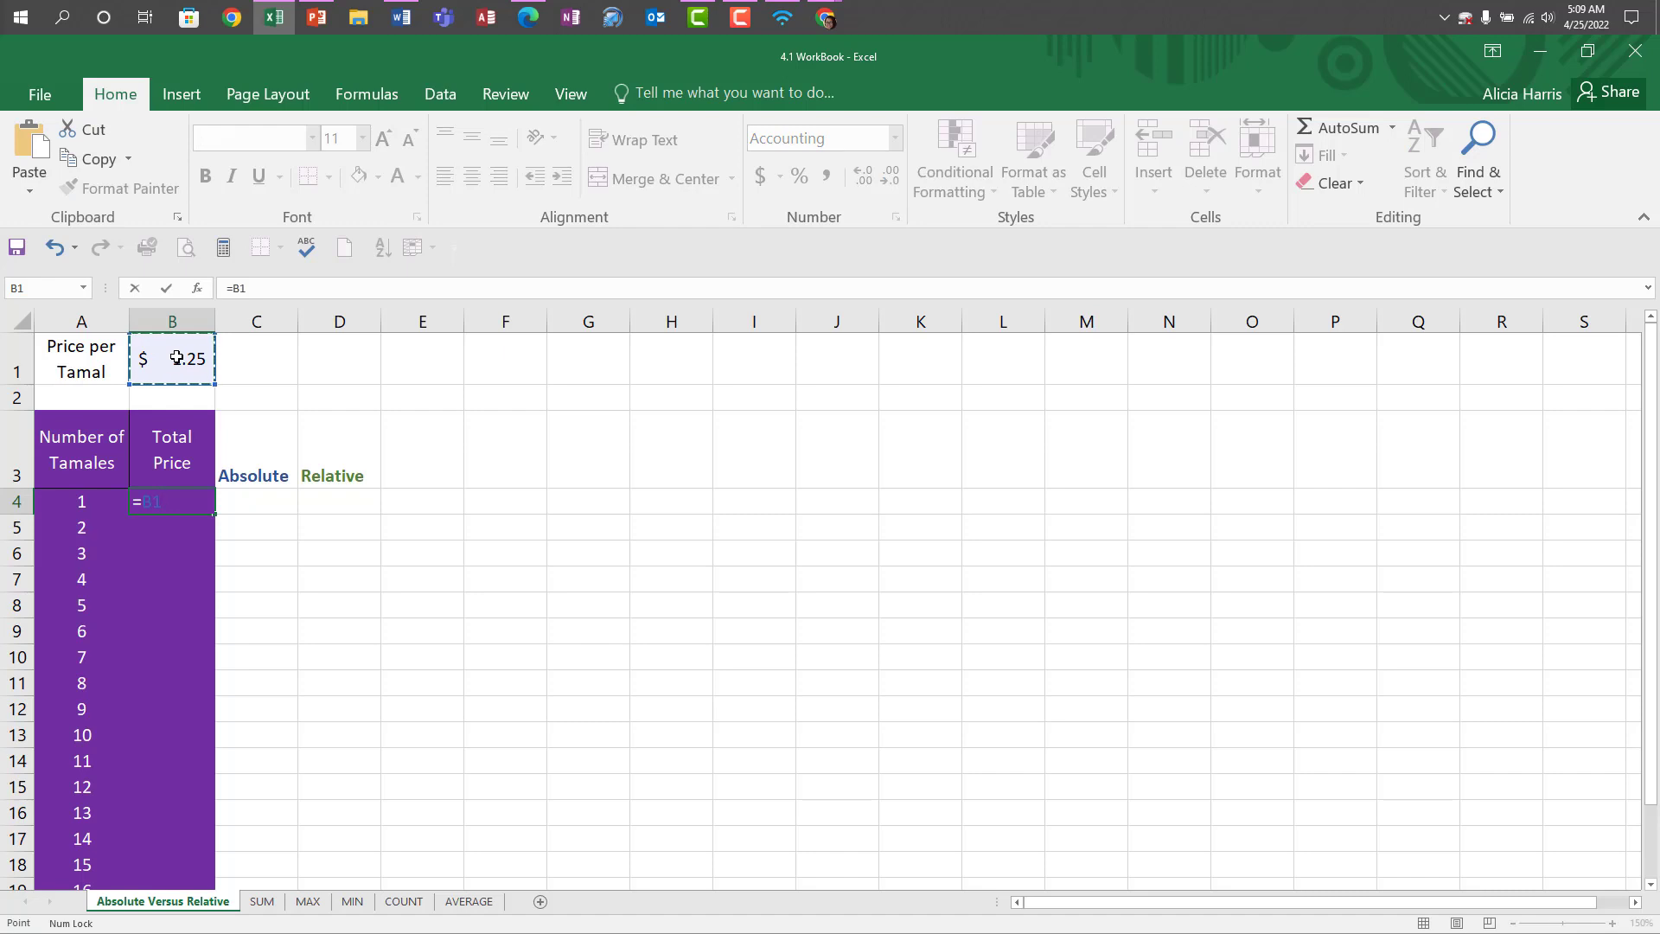
text(*)
click(86, 507)
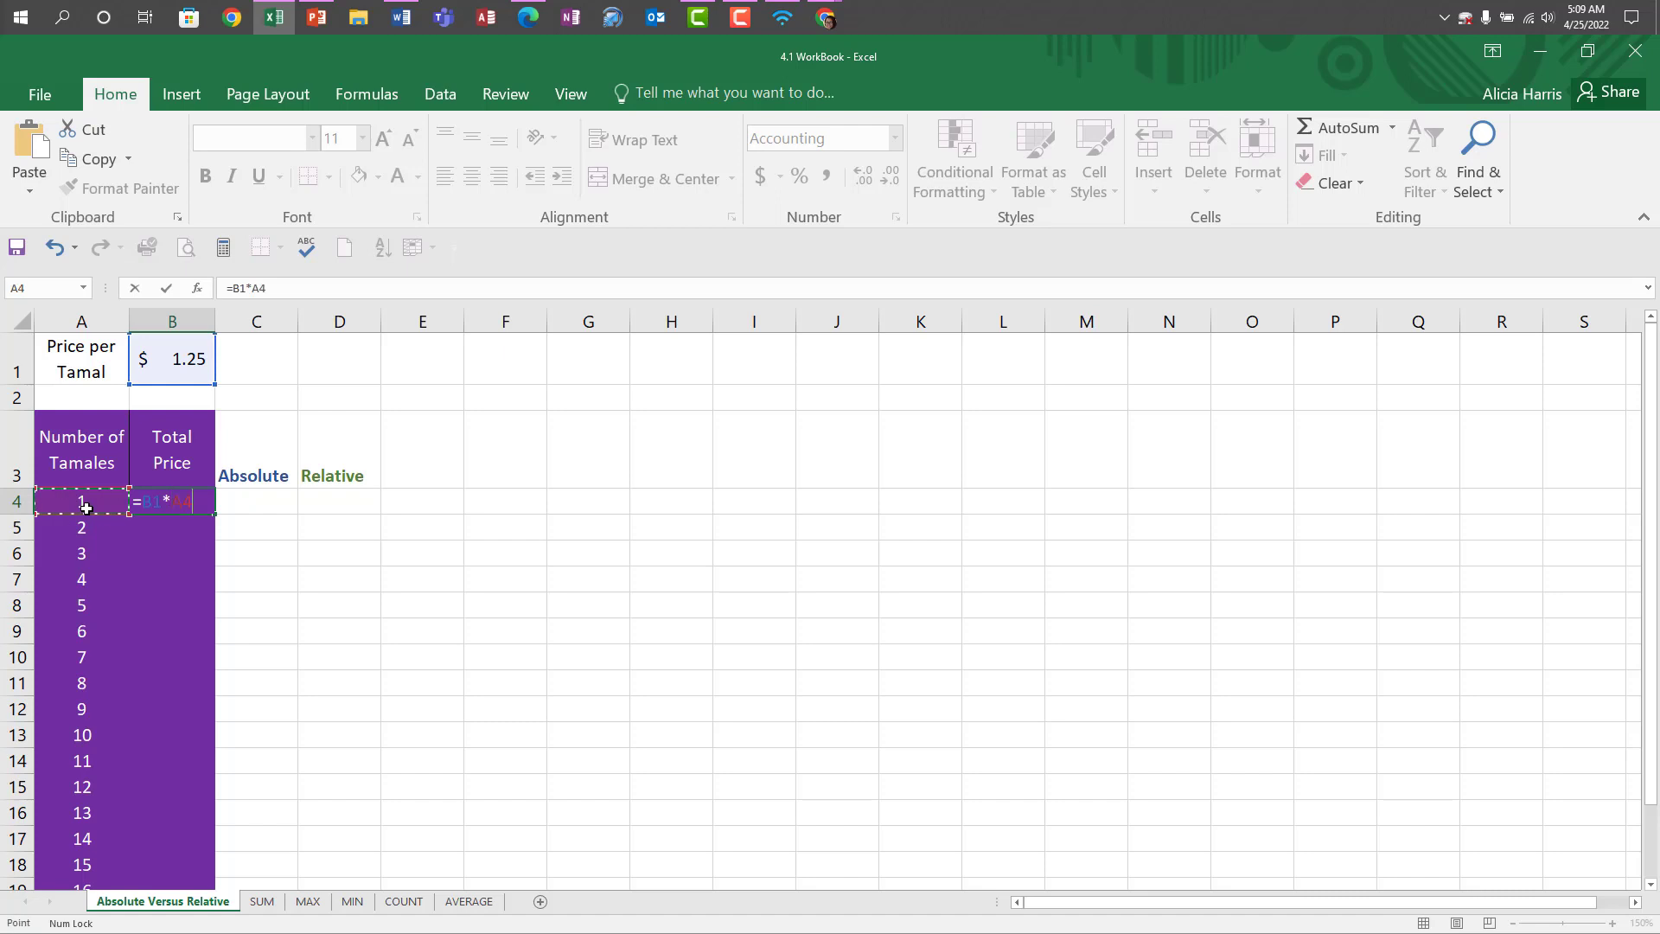
key(Return)
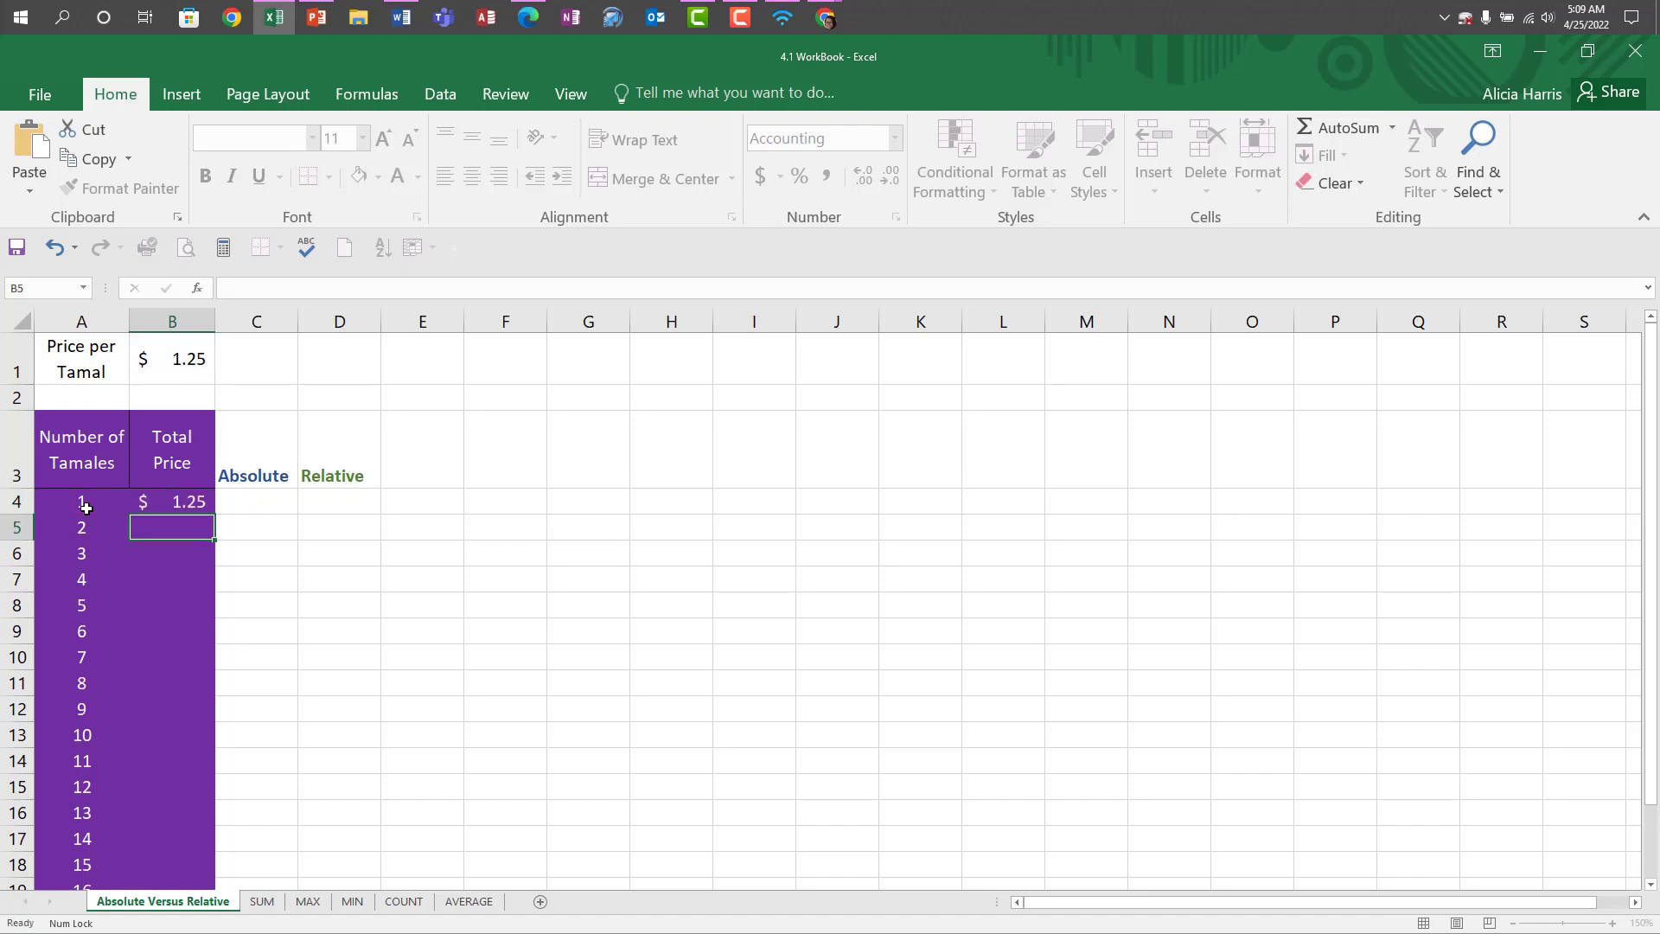
Make the B1 reference in cell B4's formula absolute so that it reads =$B$1*A4.
click(170, 505)
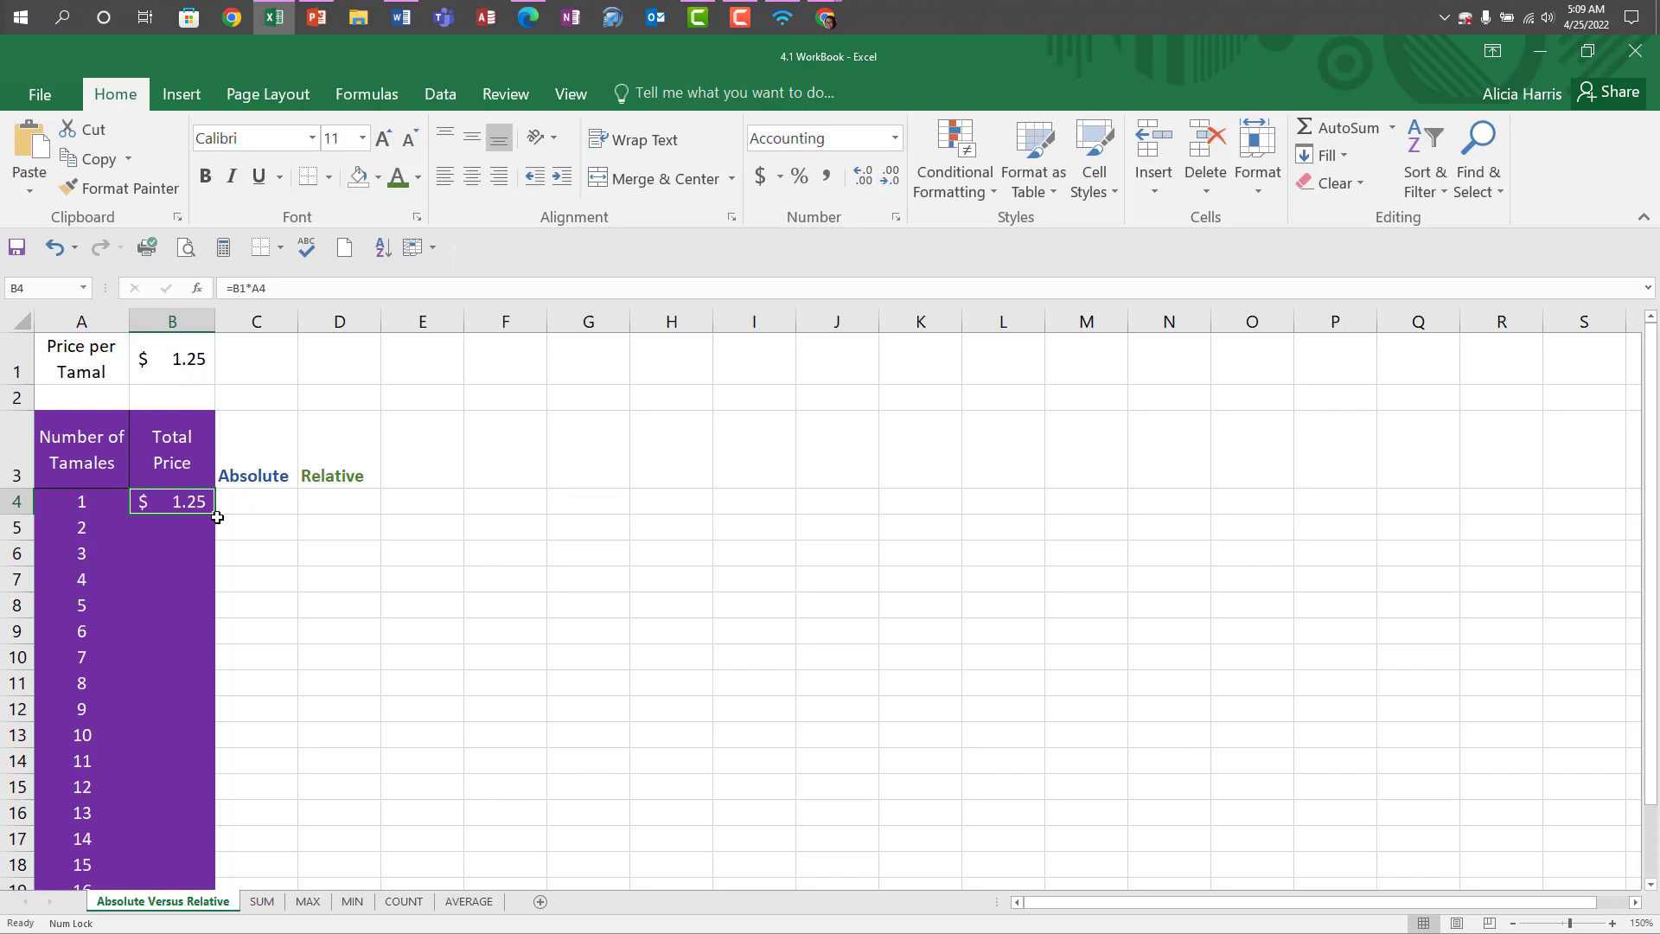
click(241, 288)
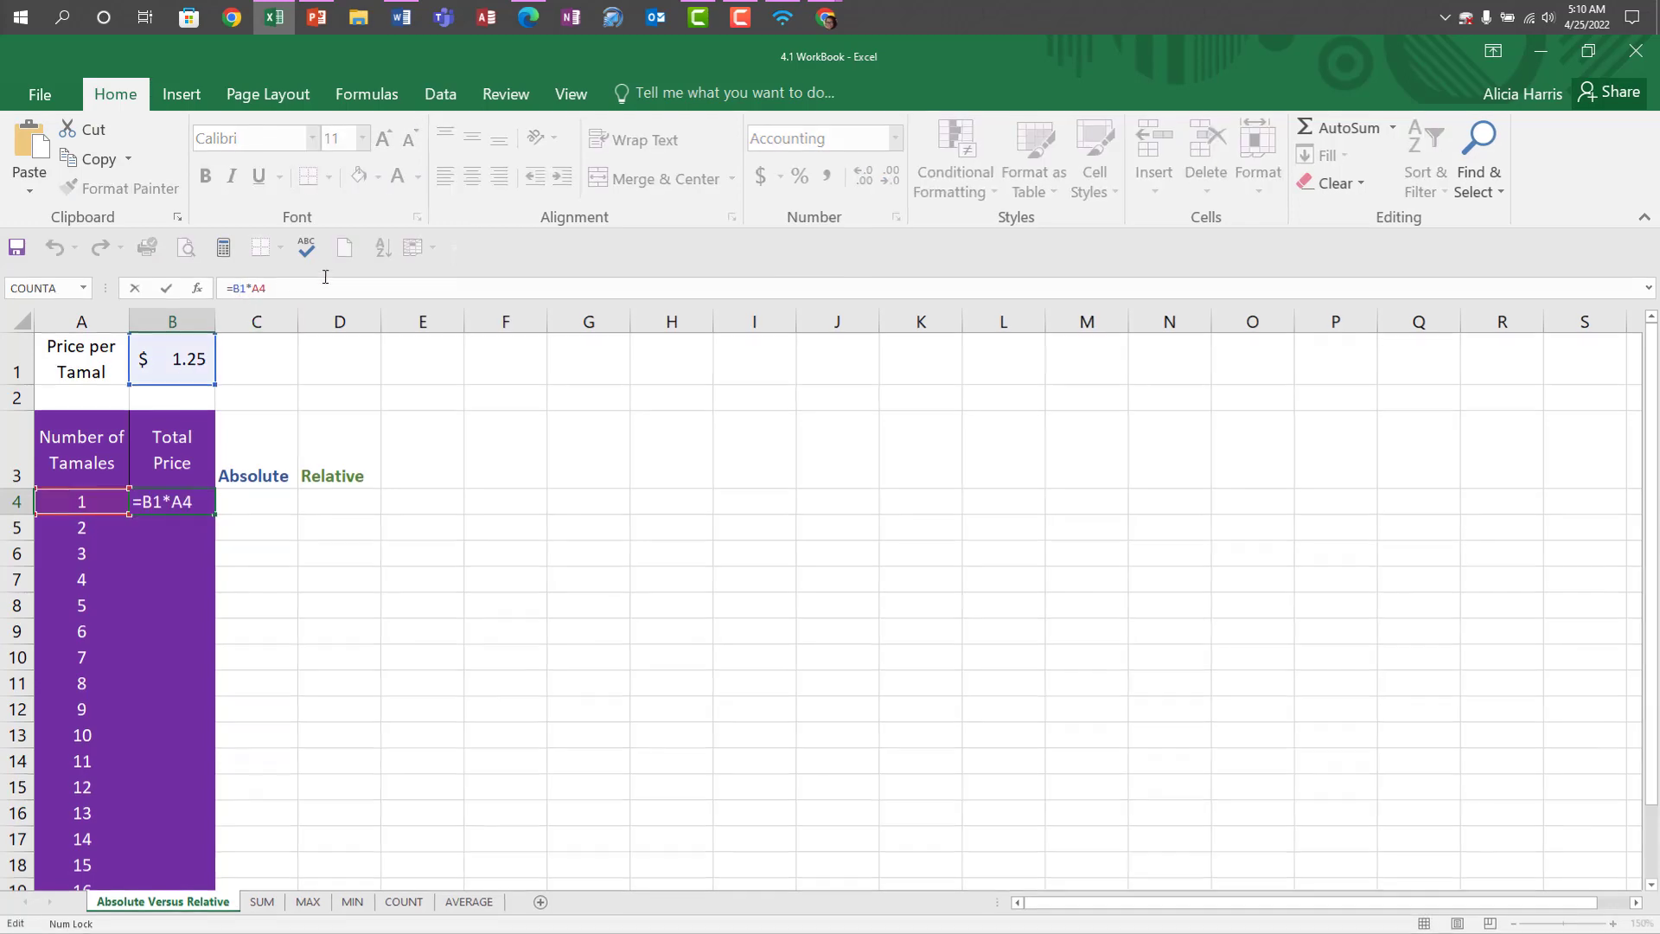
key(F4)
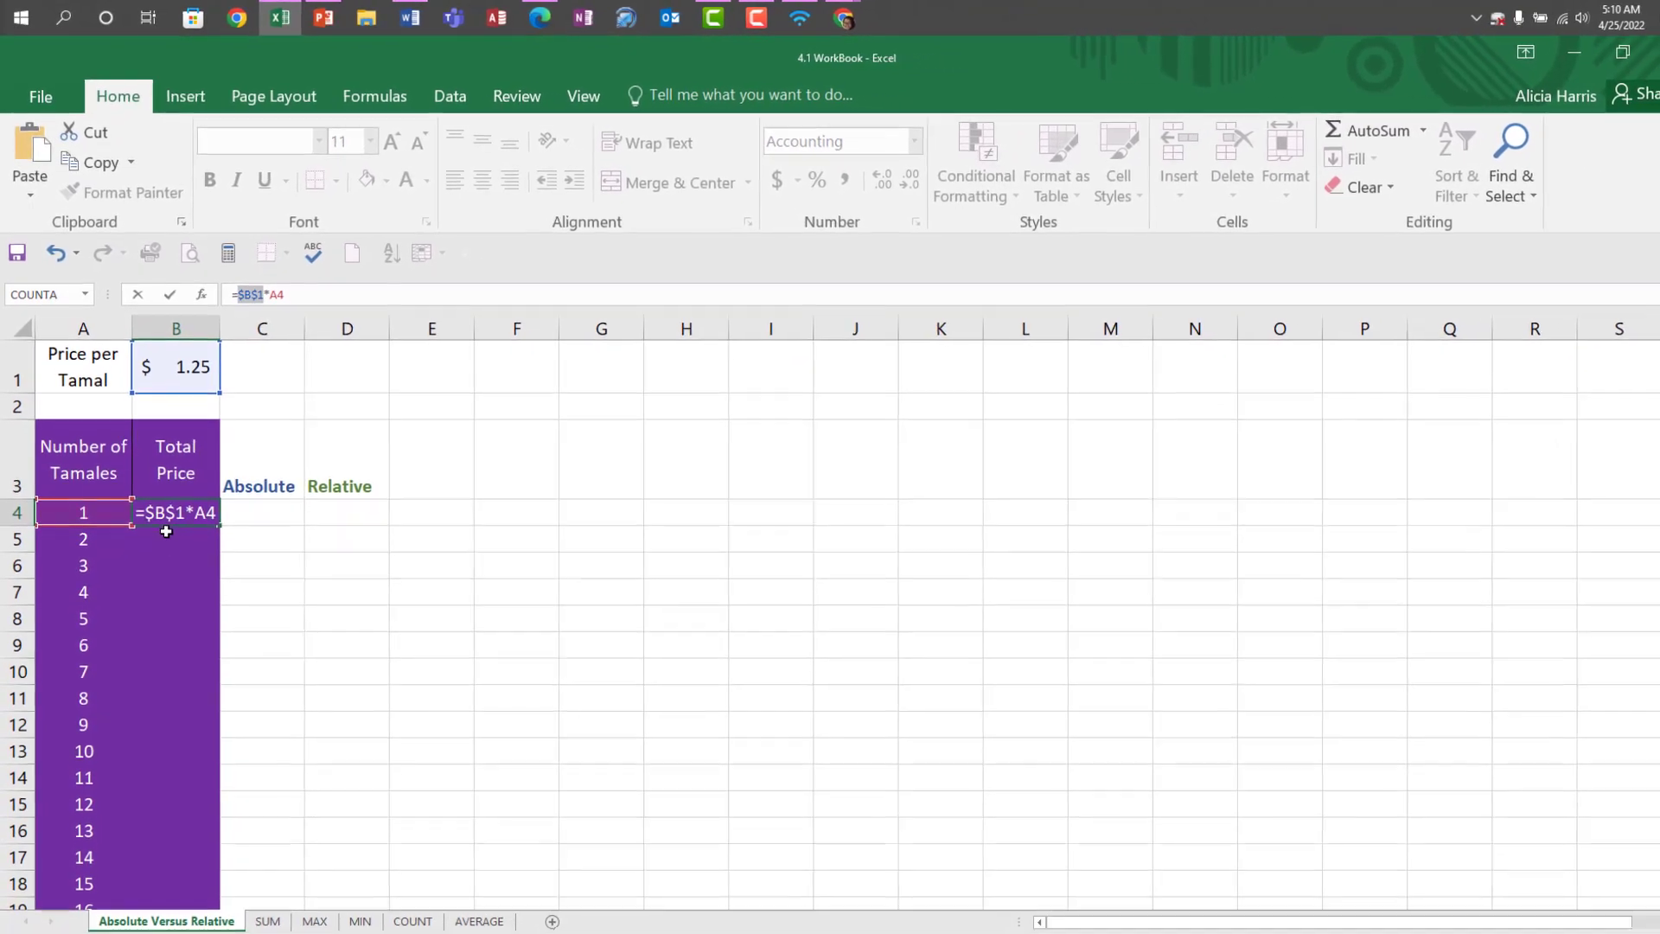
key(ctrl+Return)
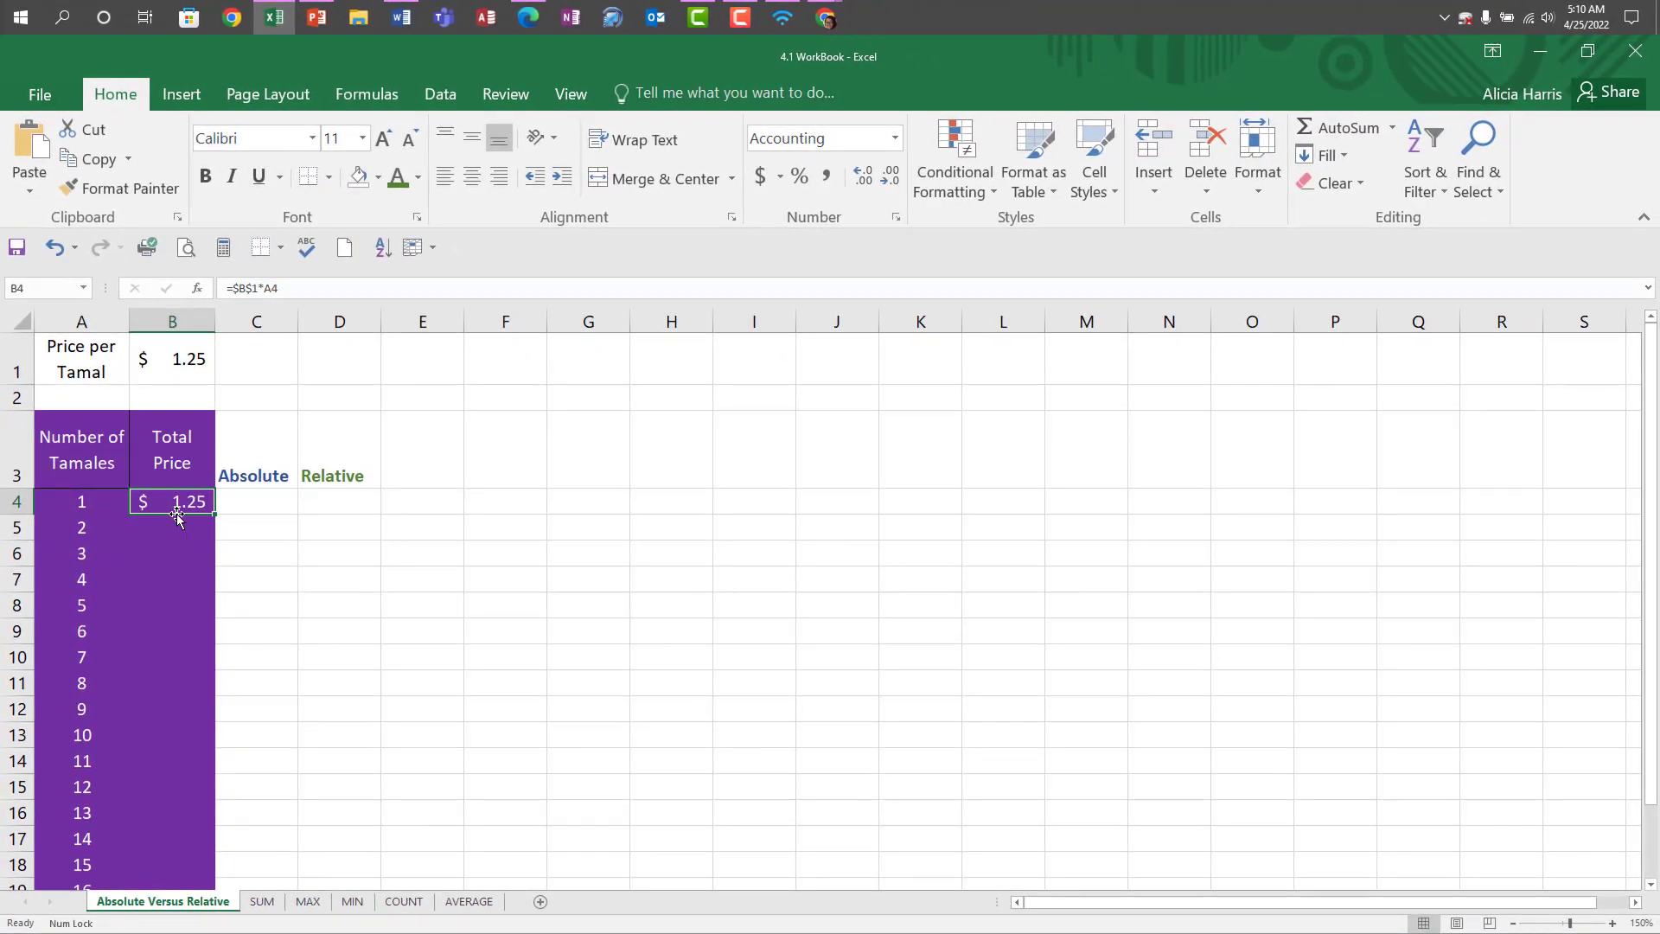
Fill the Total Price formula from B4 down to B23 and check the formula in the last cell.
drag(213, 516, 174, 846)
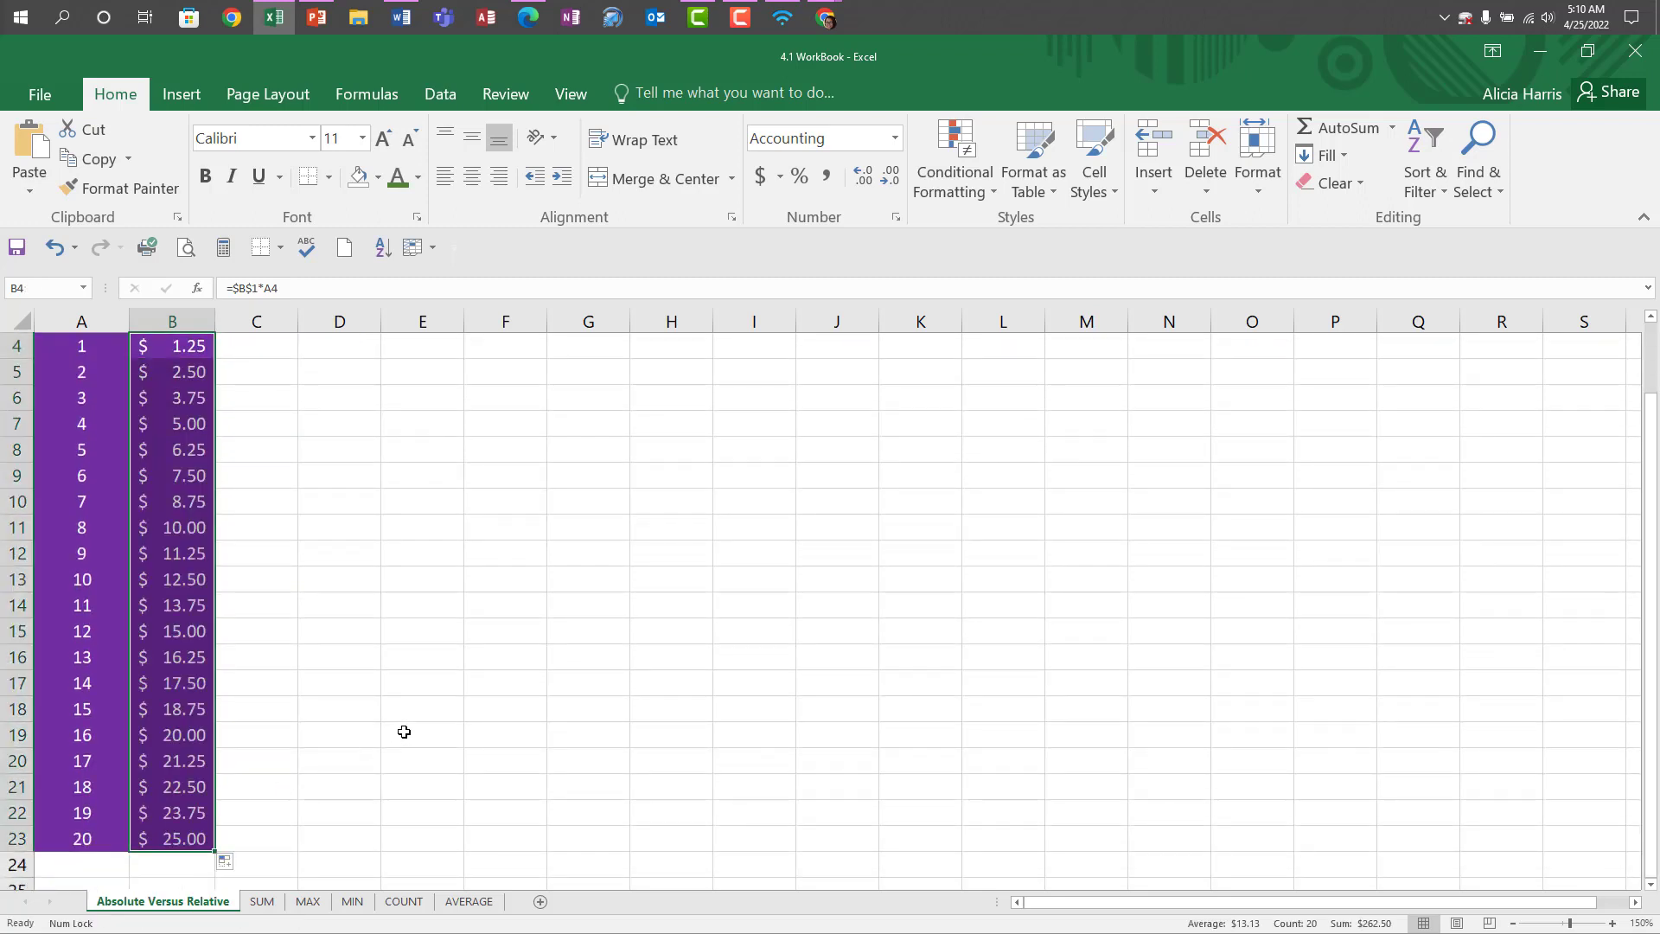
scroll(244, 800, up, 2)
scroll(240, 811, down, 1)
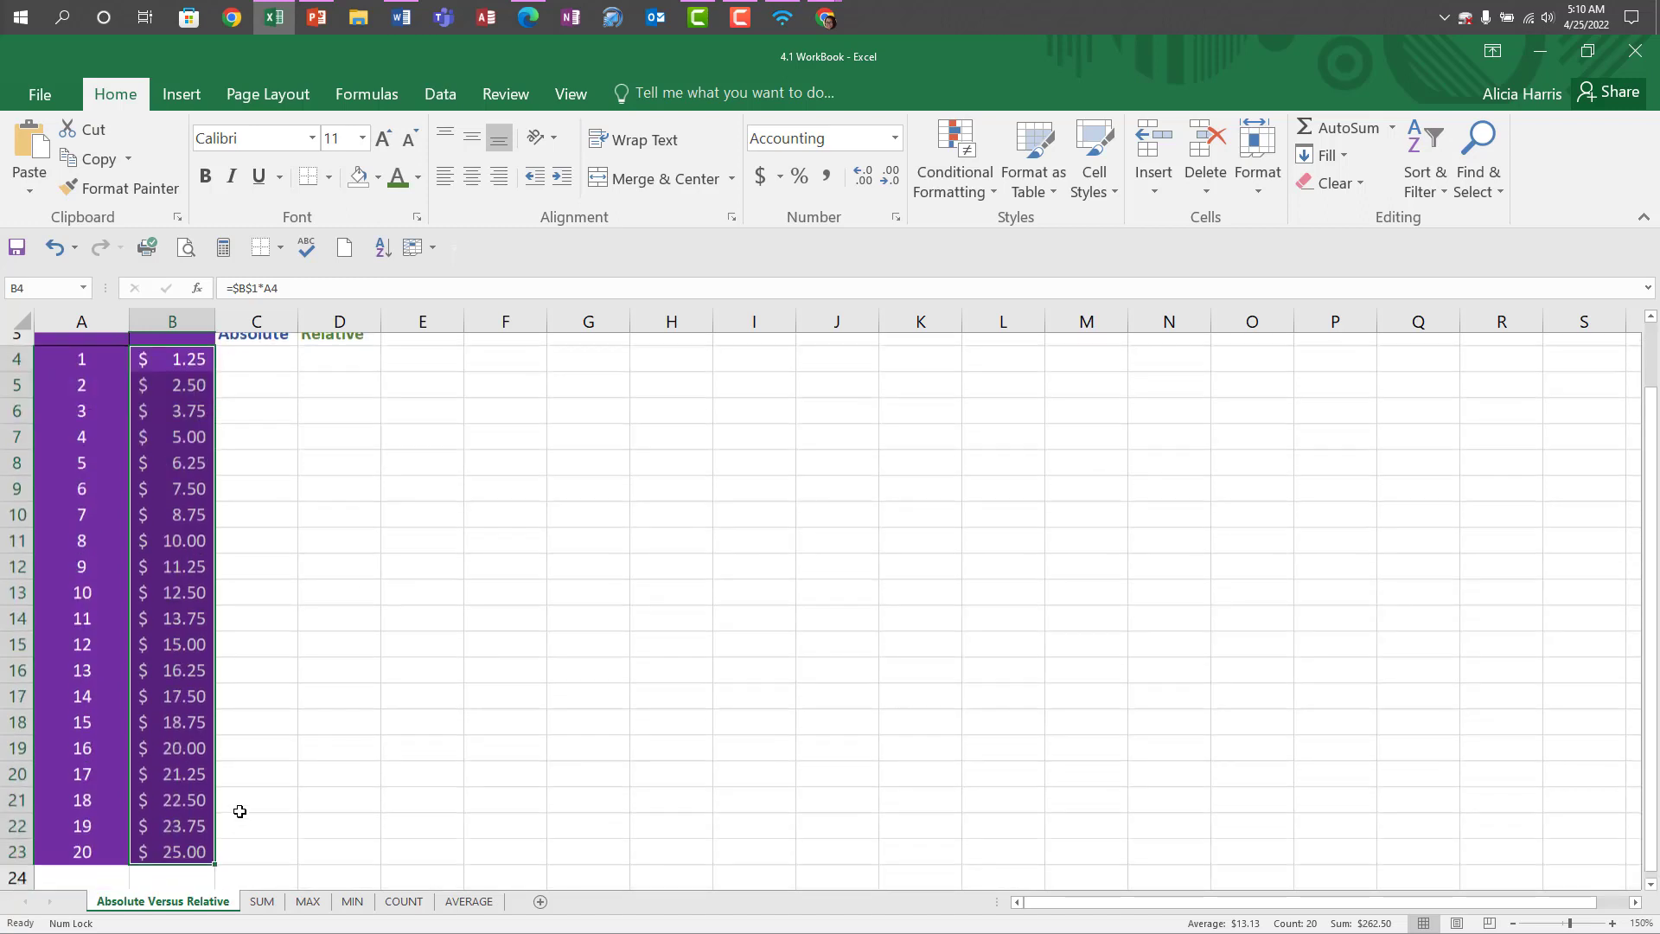
scroll(239, 811, down, 1)
click(202, 763)
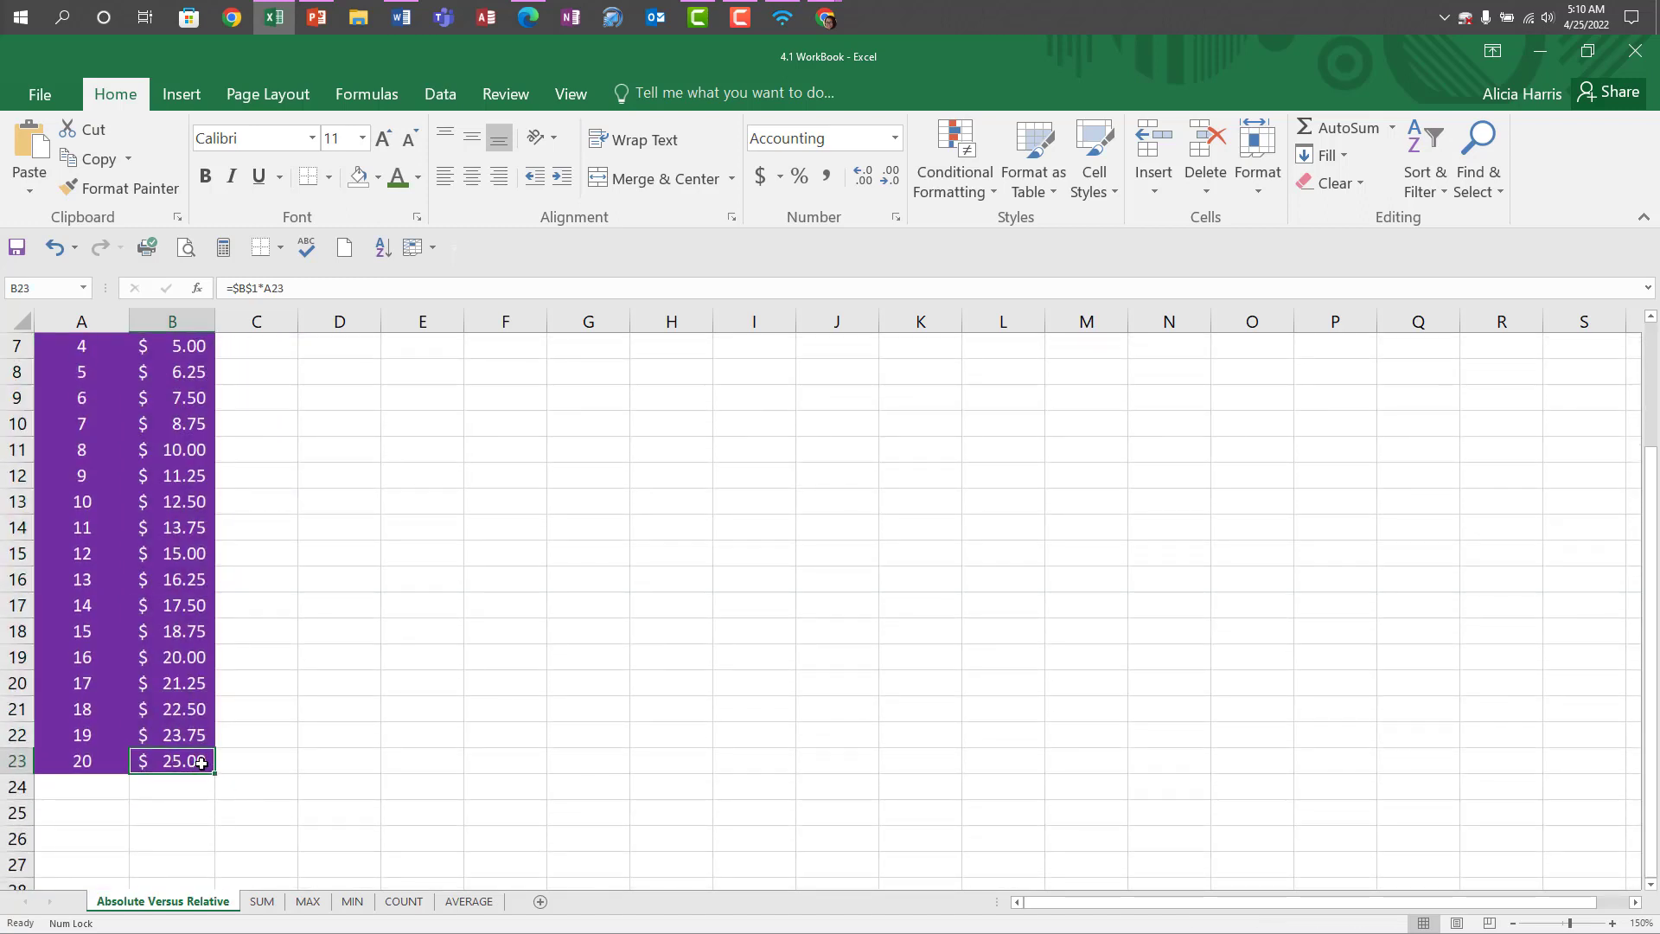
scroll(201, 762, up, 2)
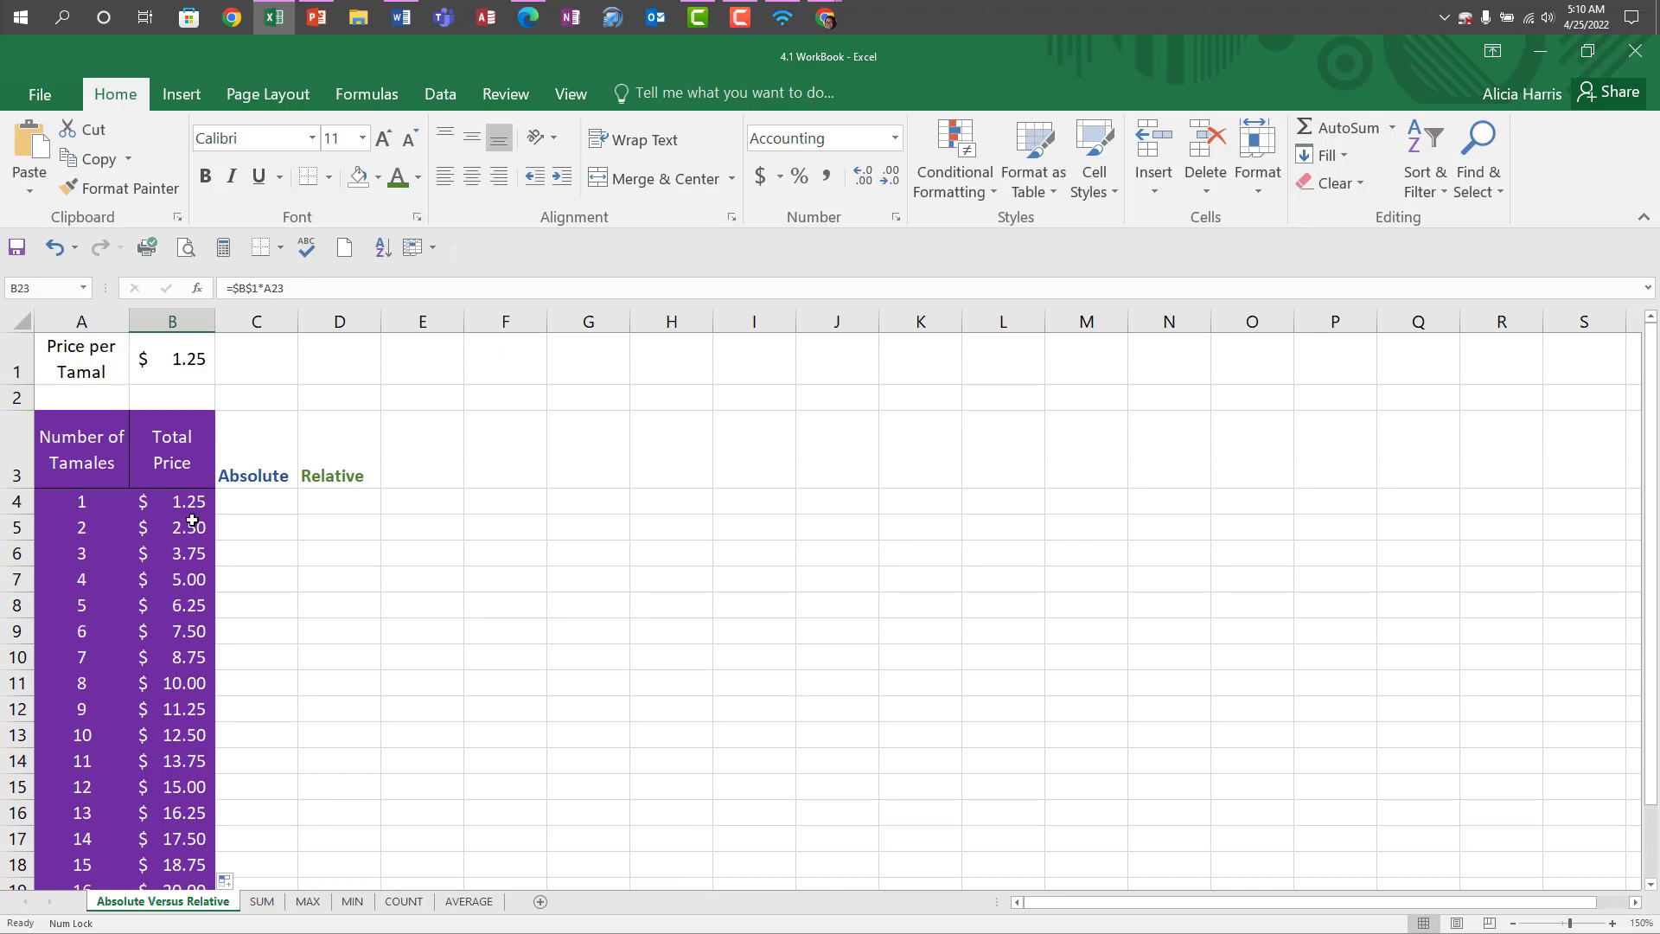
Delete column C with the Absolute heading.
click(258, 330)
right_click(279, 471)
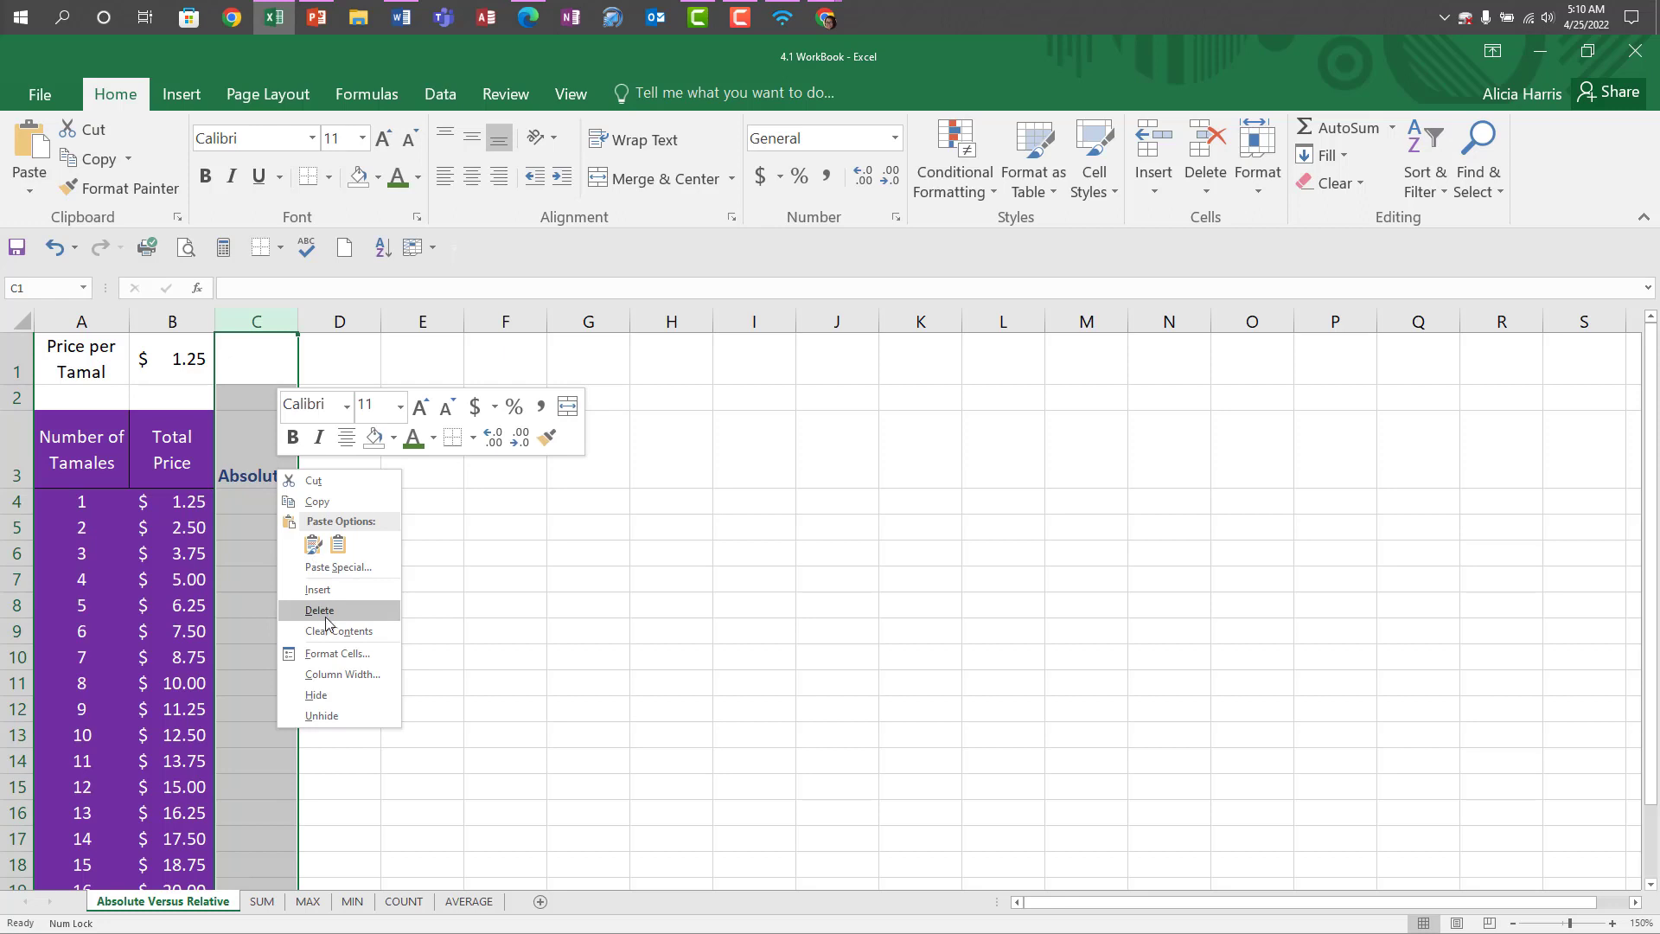
click(320, 611)
Display formulas instead of values on the sheet and widen column B.
click(176, 475)
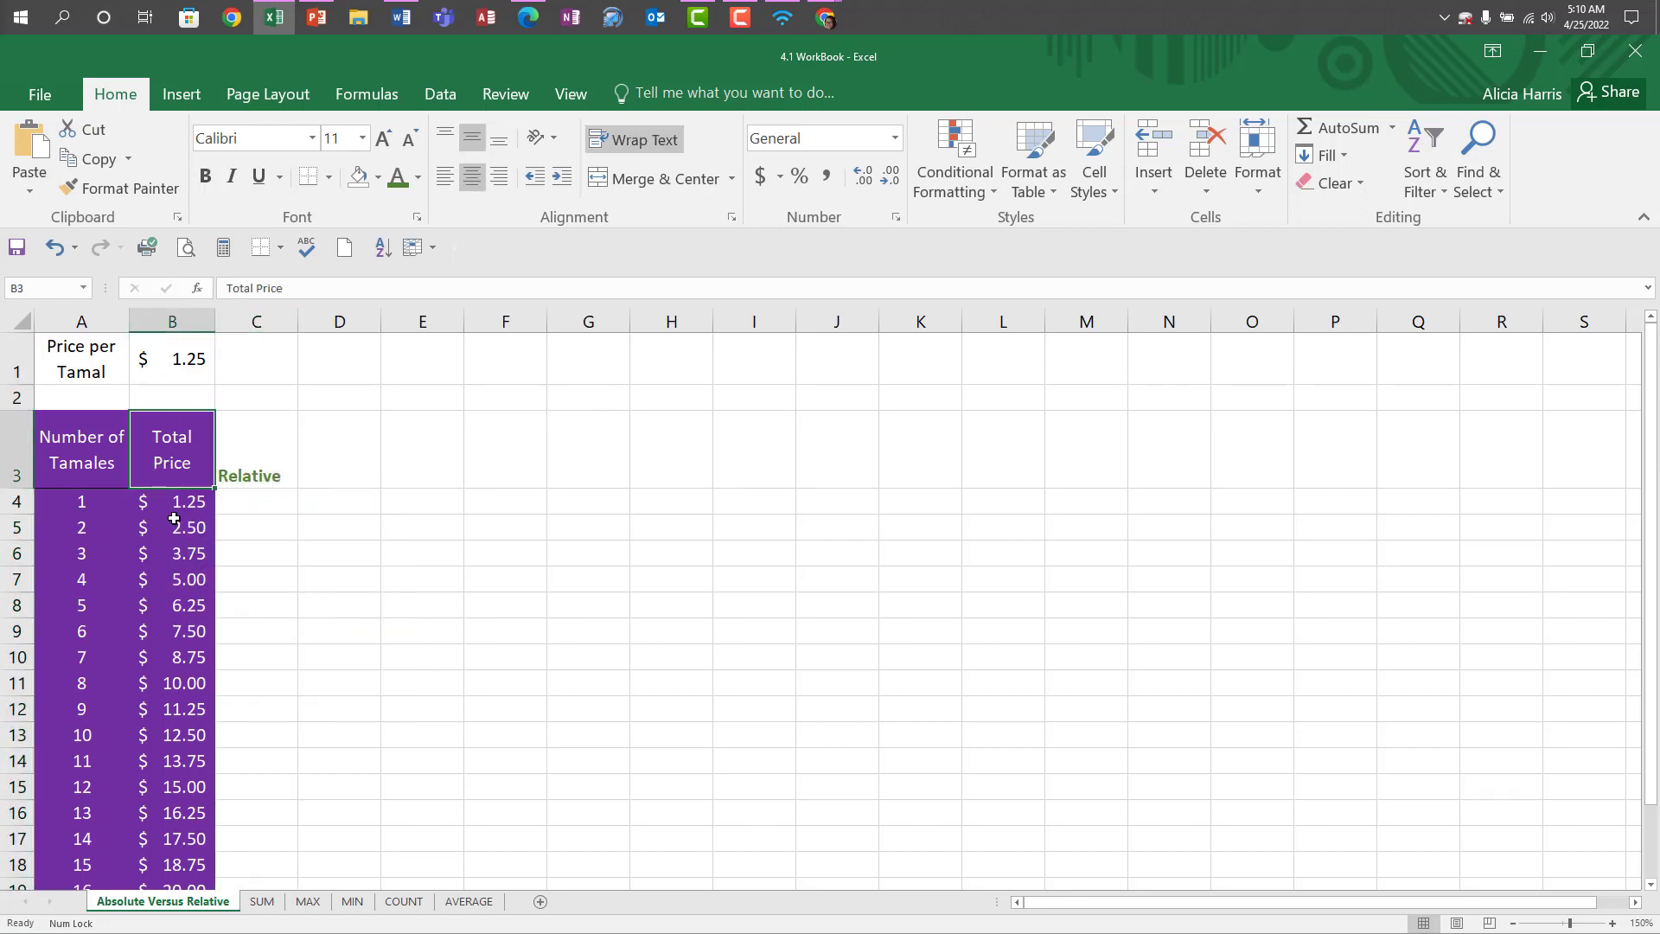
click(172, 509)
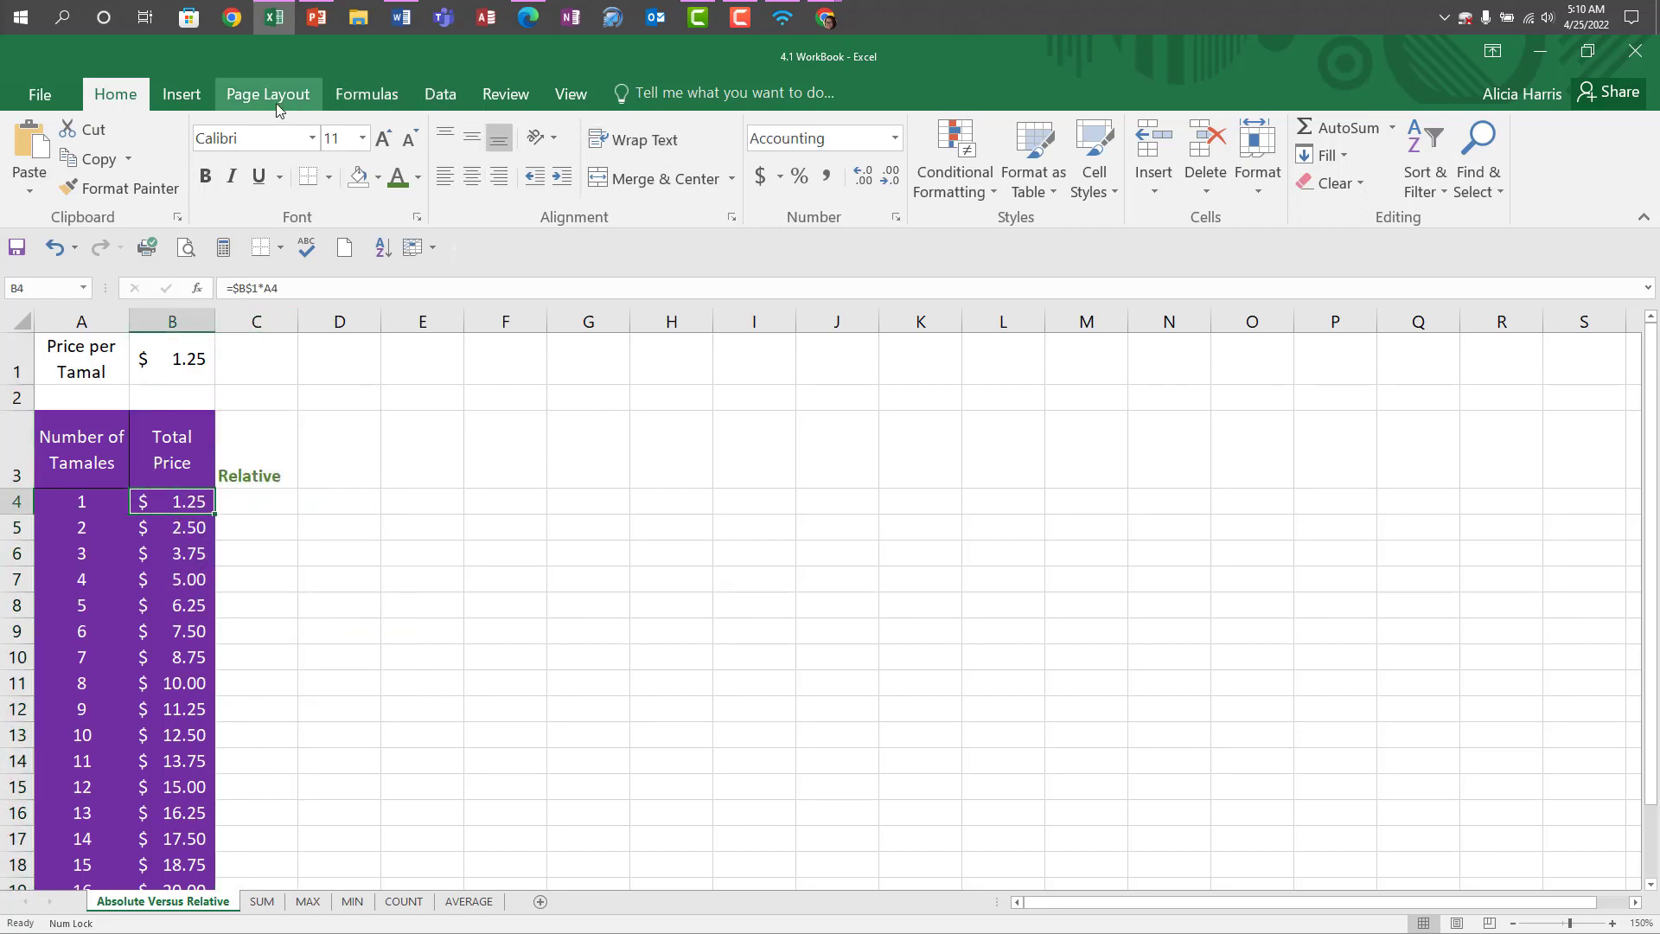
click(388, 105)
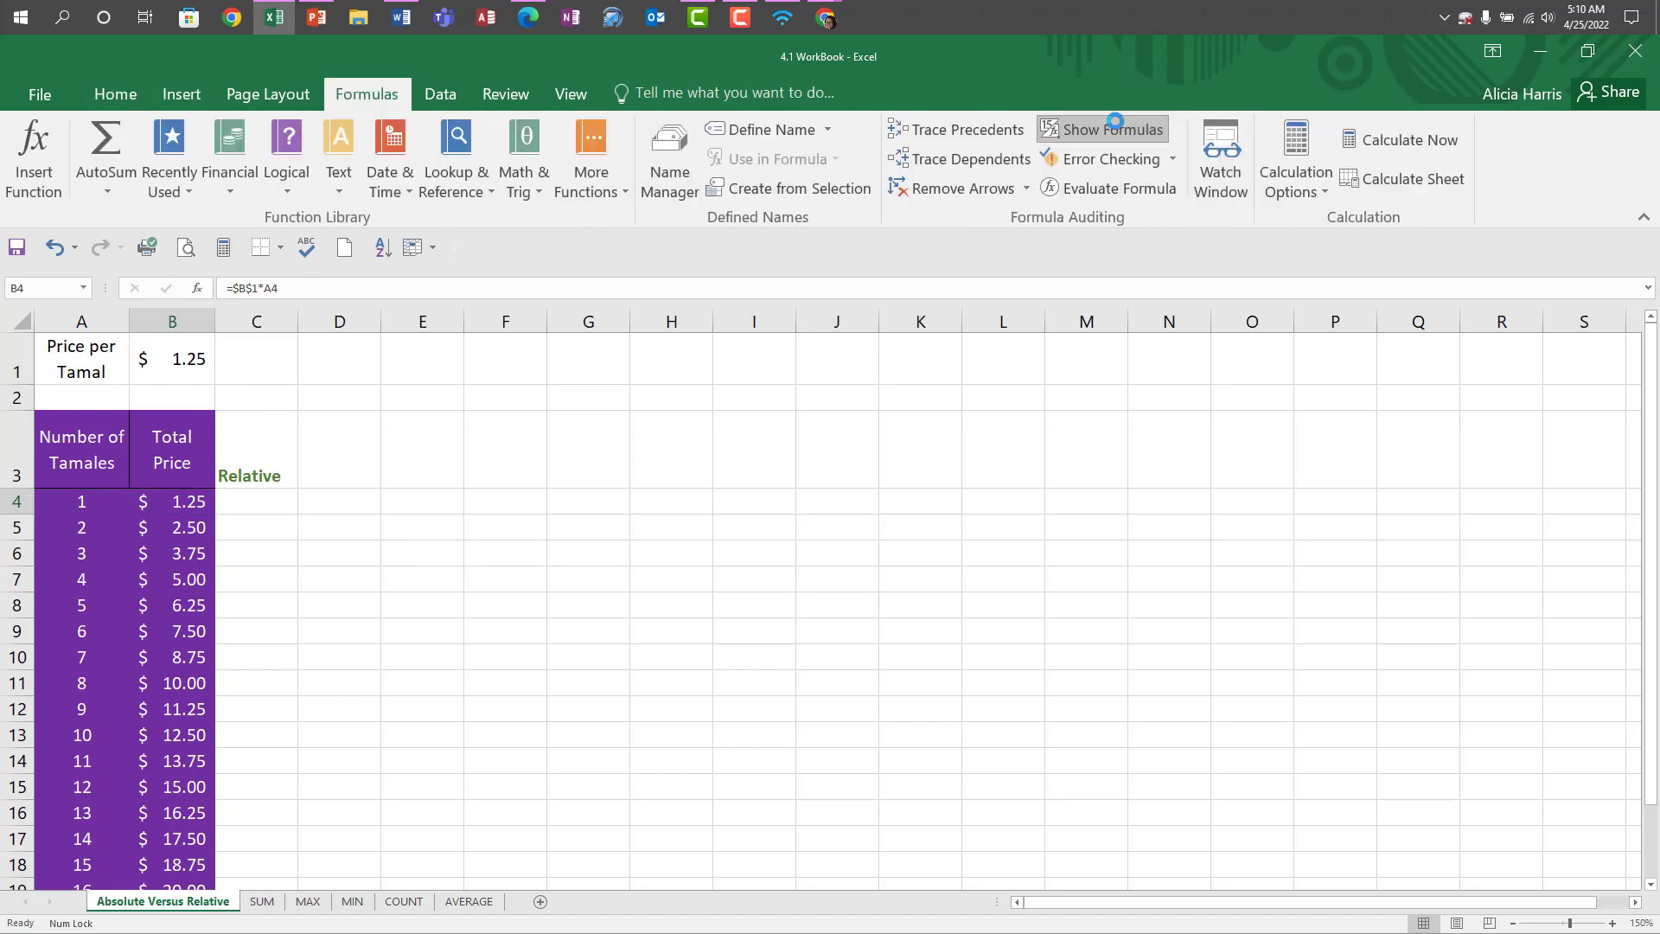
click(1113, 130)
drag(395, 321, 470, 317)
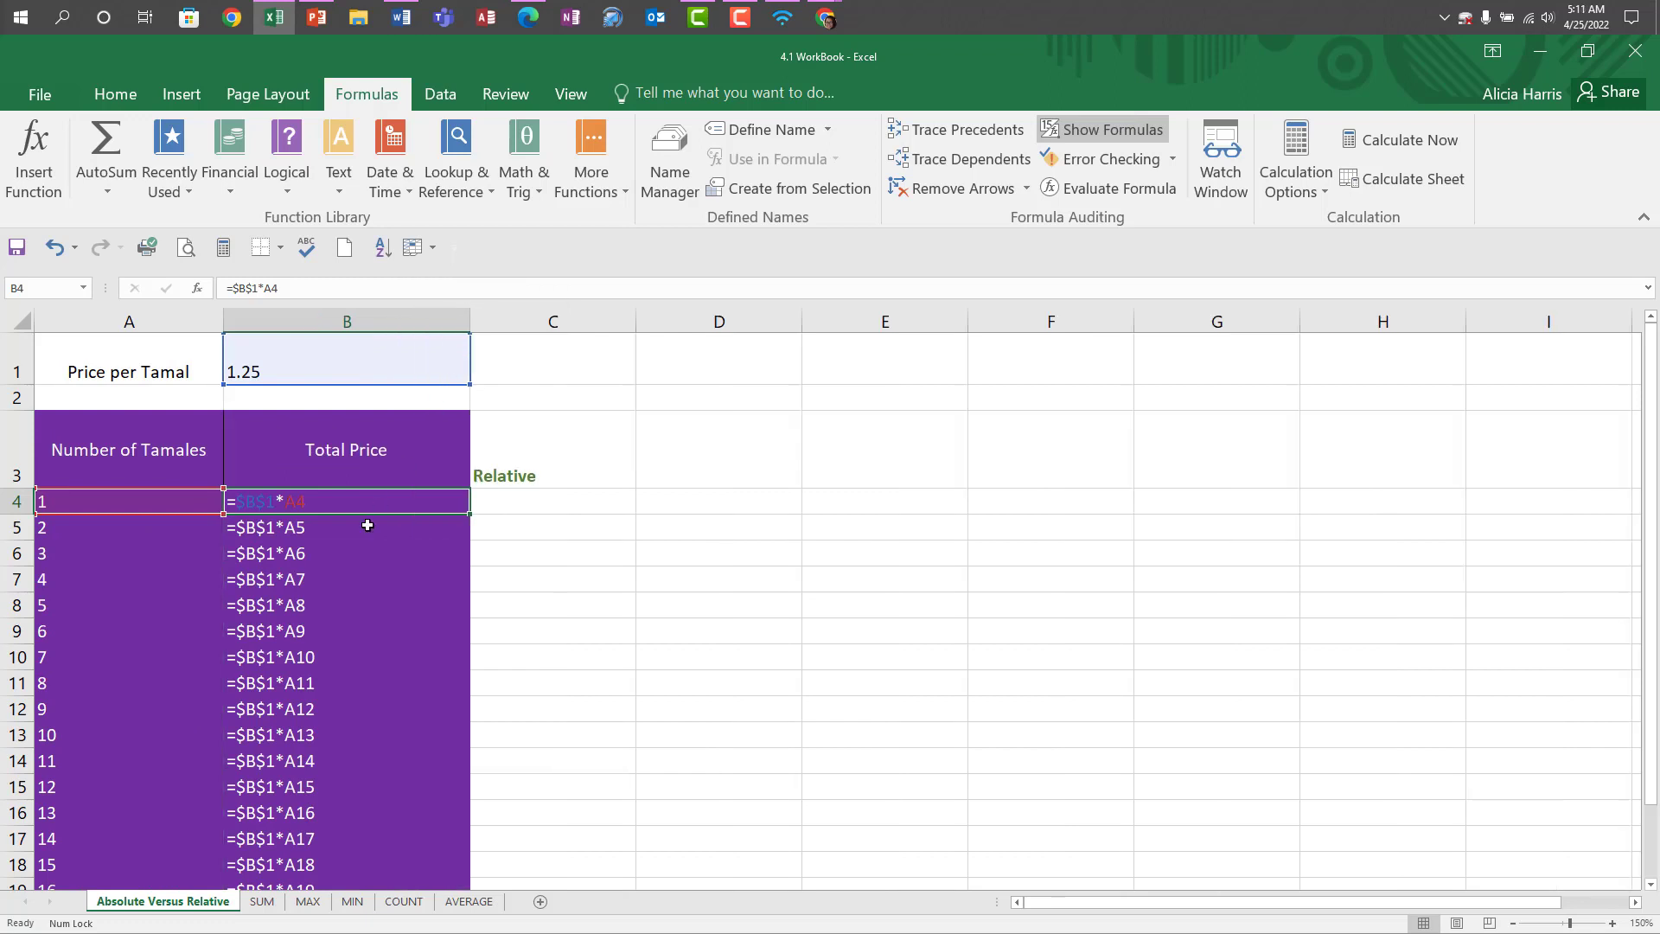
Examine the cell references in the Total Price formulas down to row 23 and switch the sheet back to values.
click(252, 561)
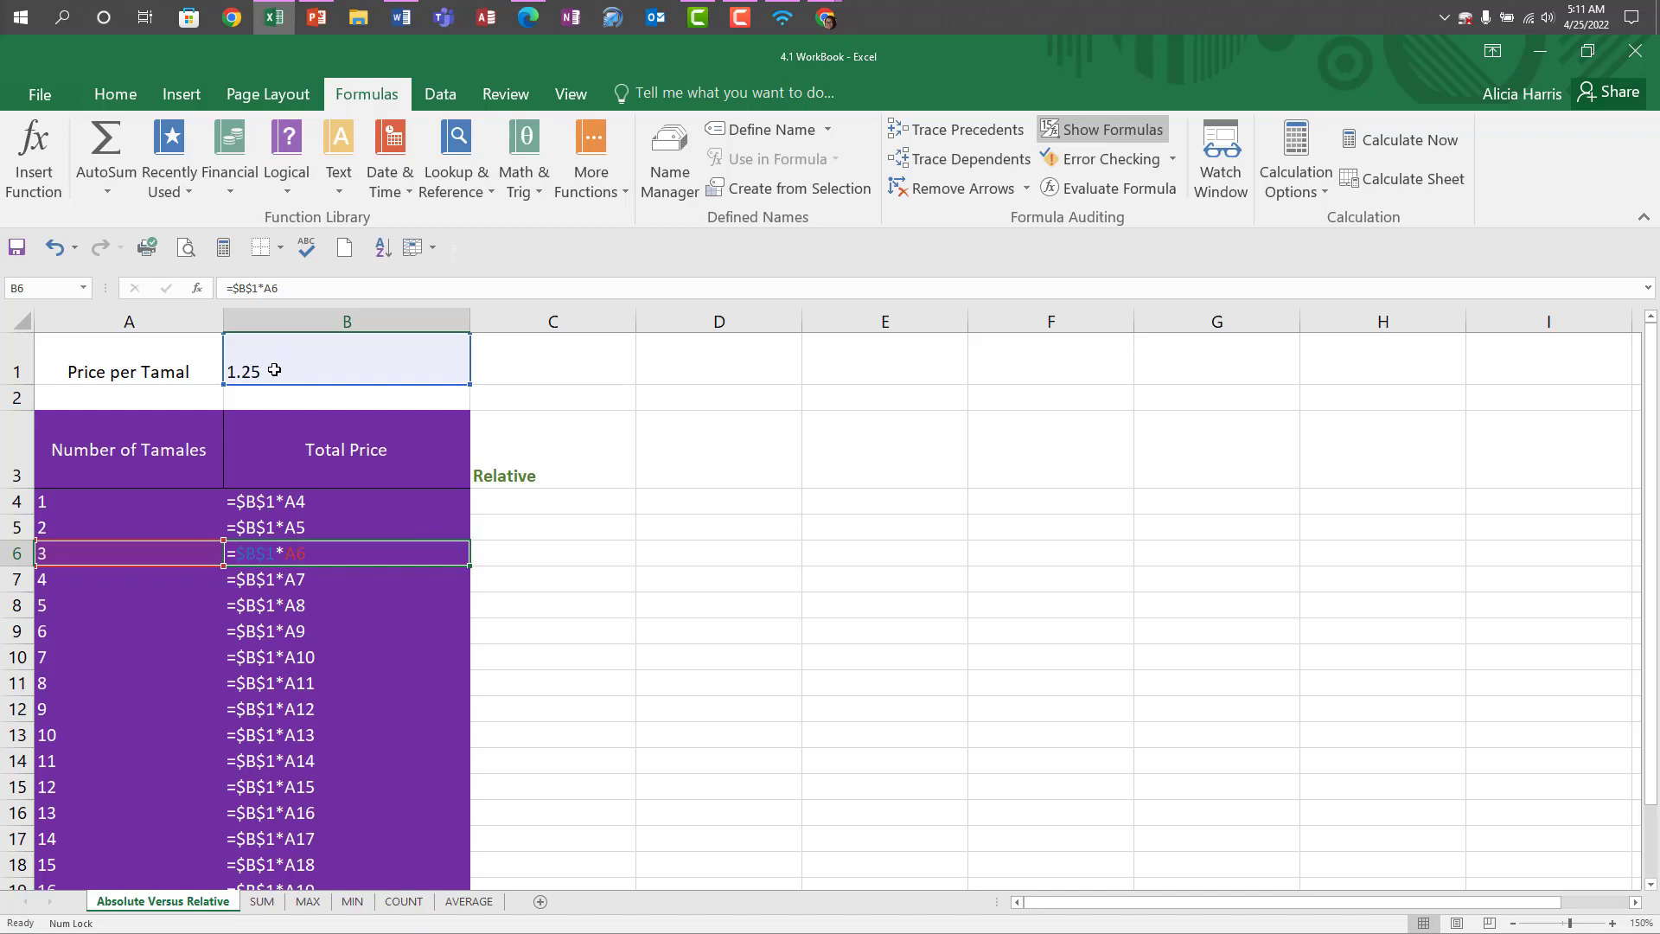
scroll(320, 728, down, 4)
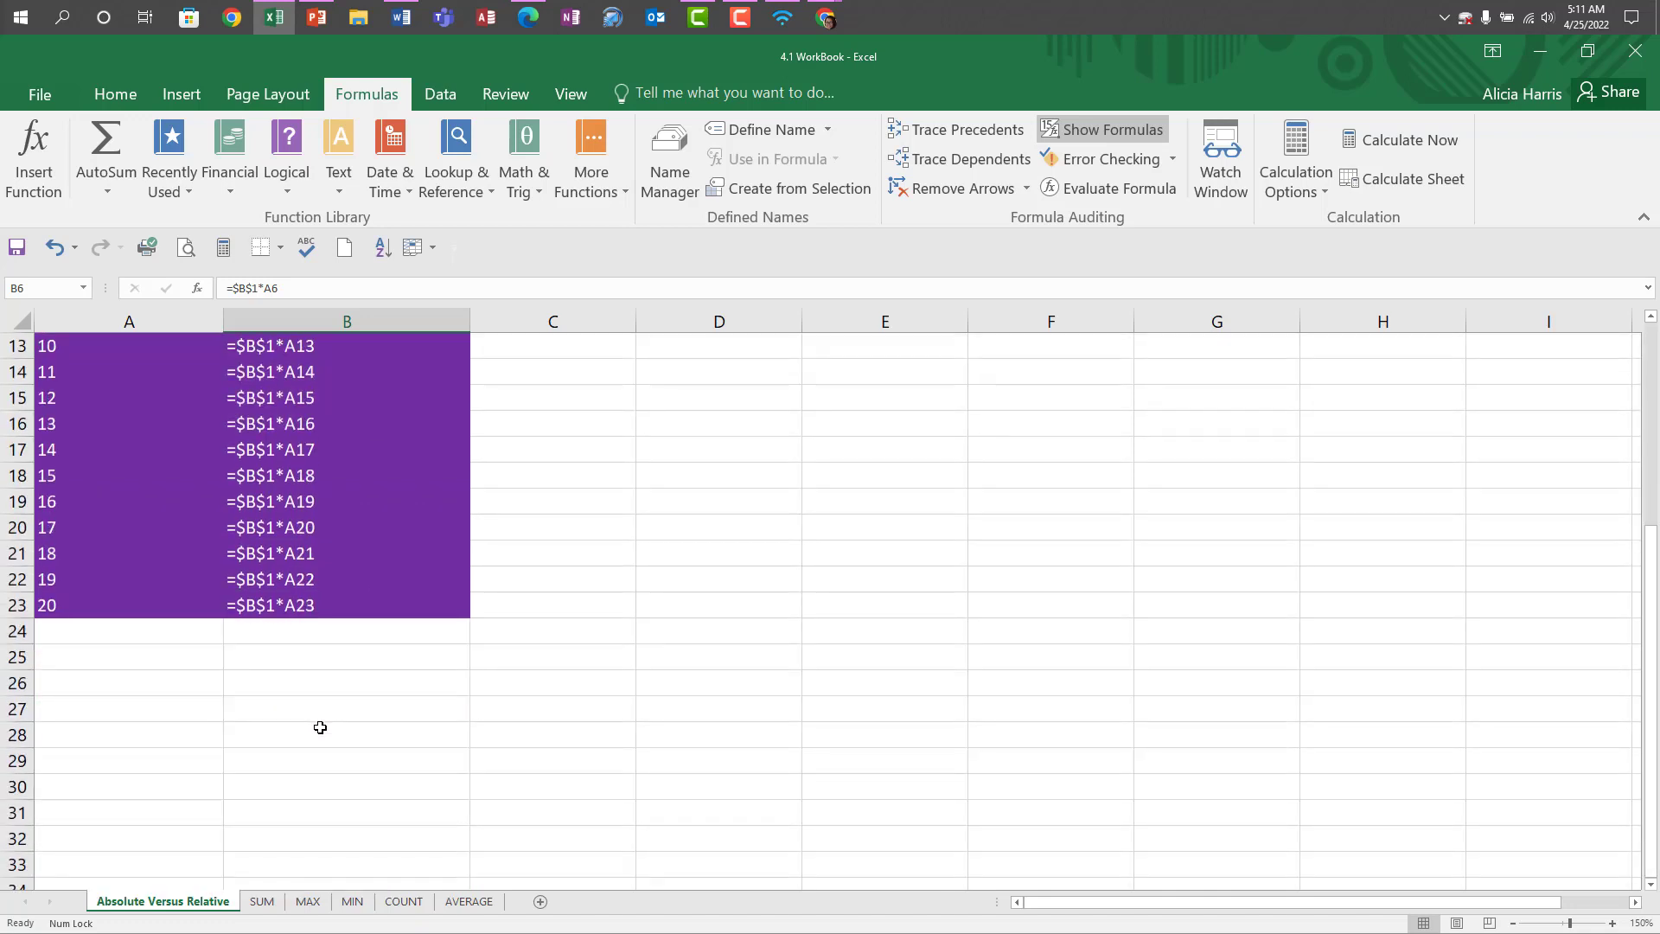
scroll(320, 728, up, 4)
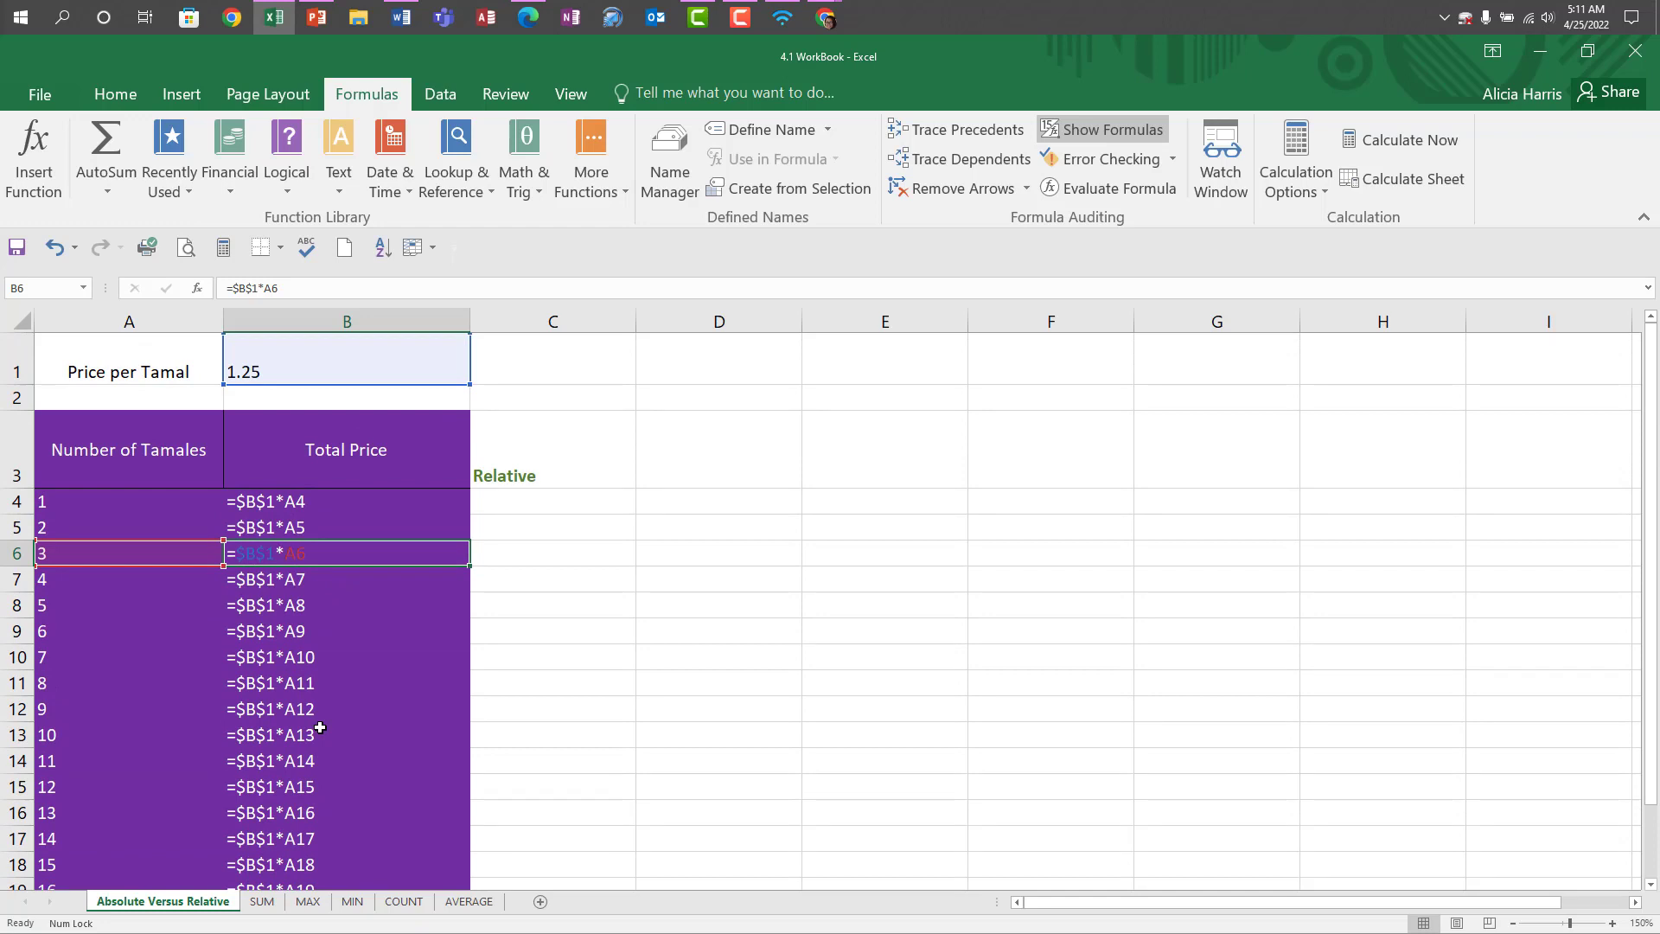
click(1082, 129)
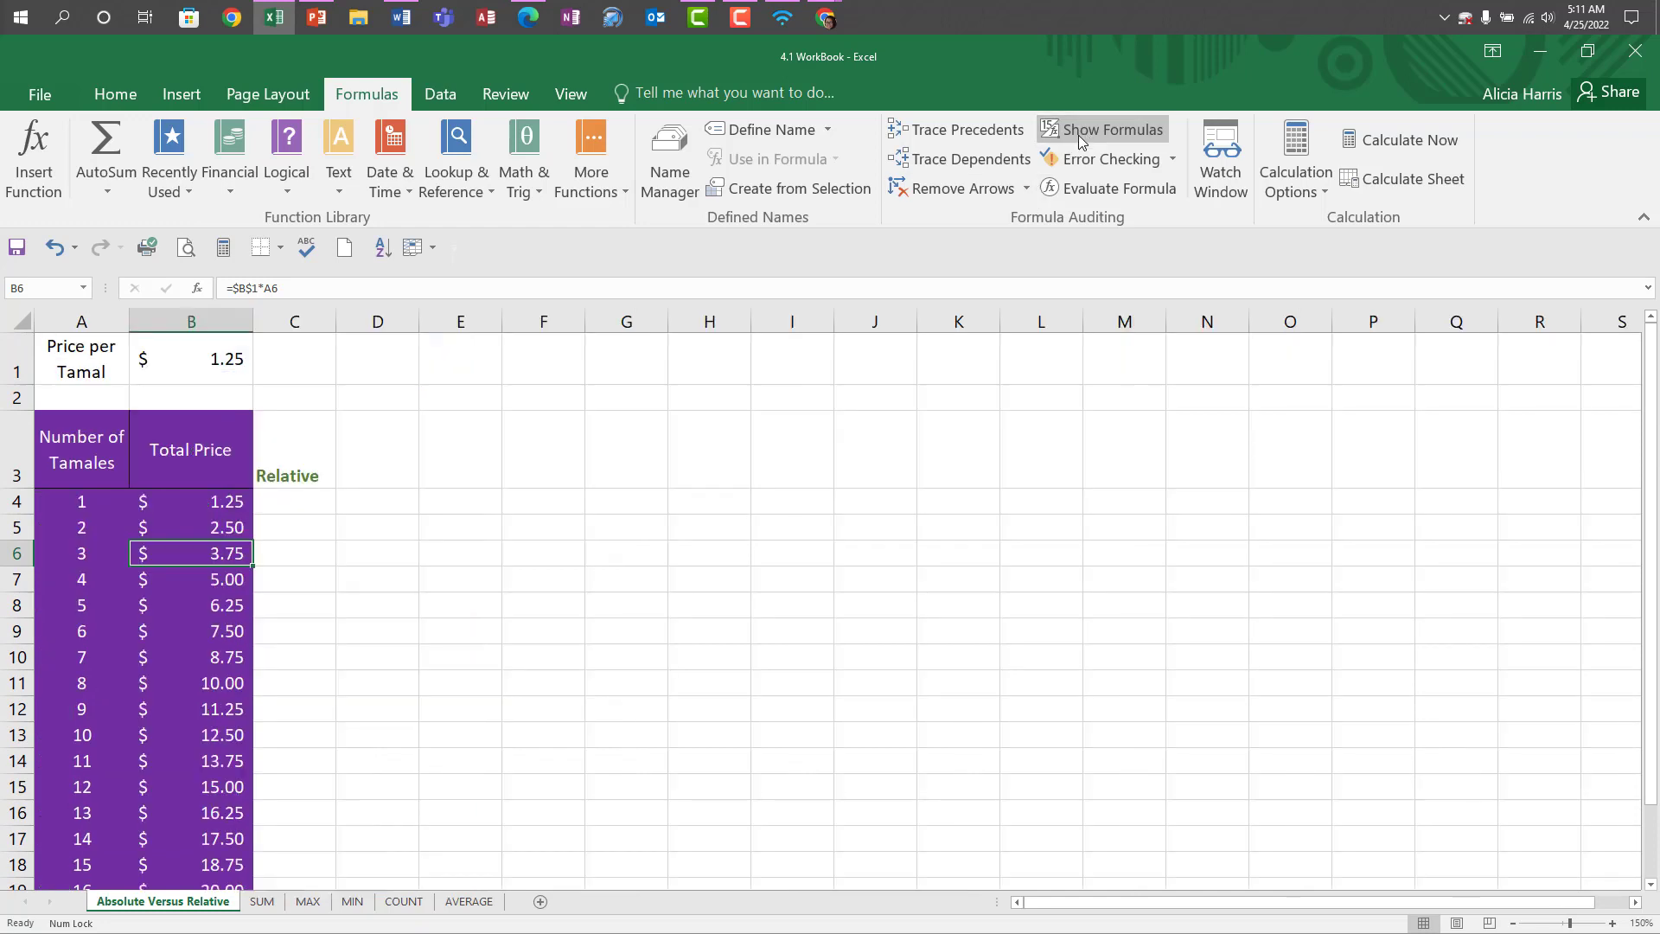
Enter the relative formula =B1*A4 in cell C4 under the Relative heading.
click(302, 510)
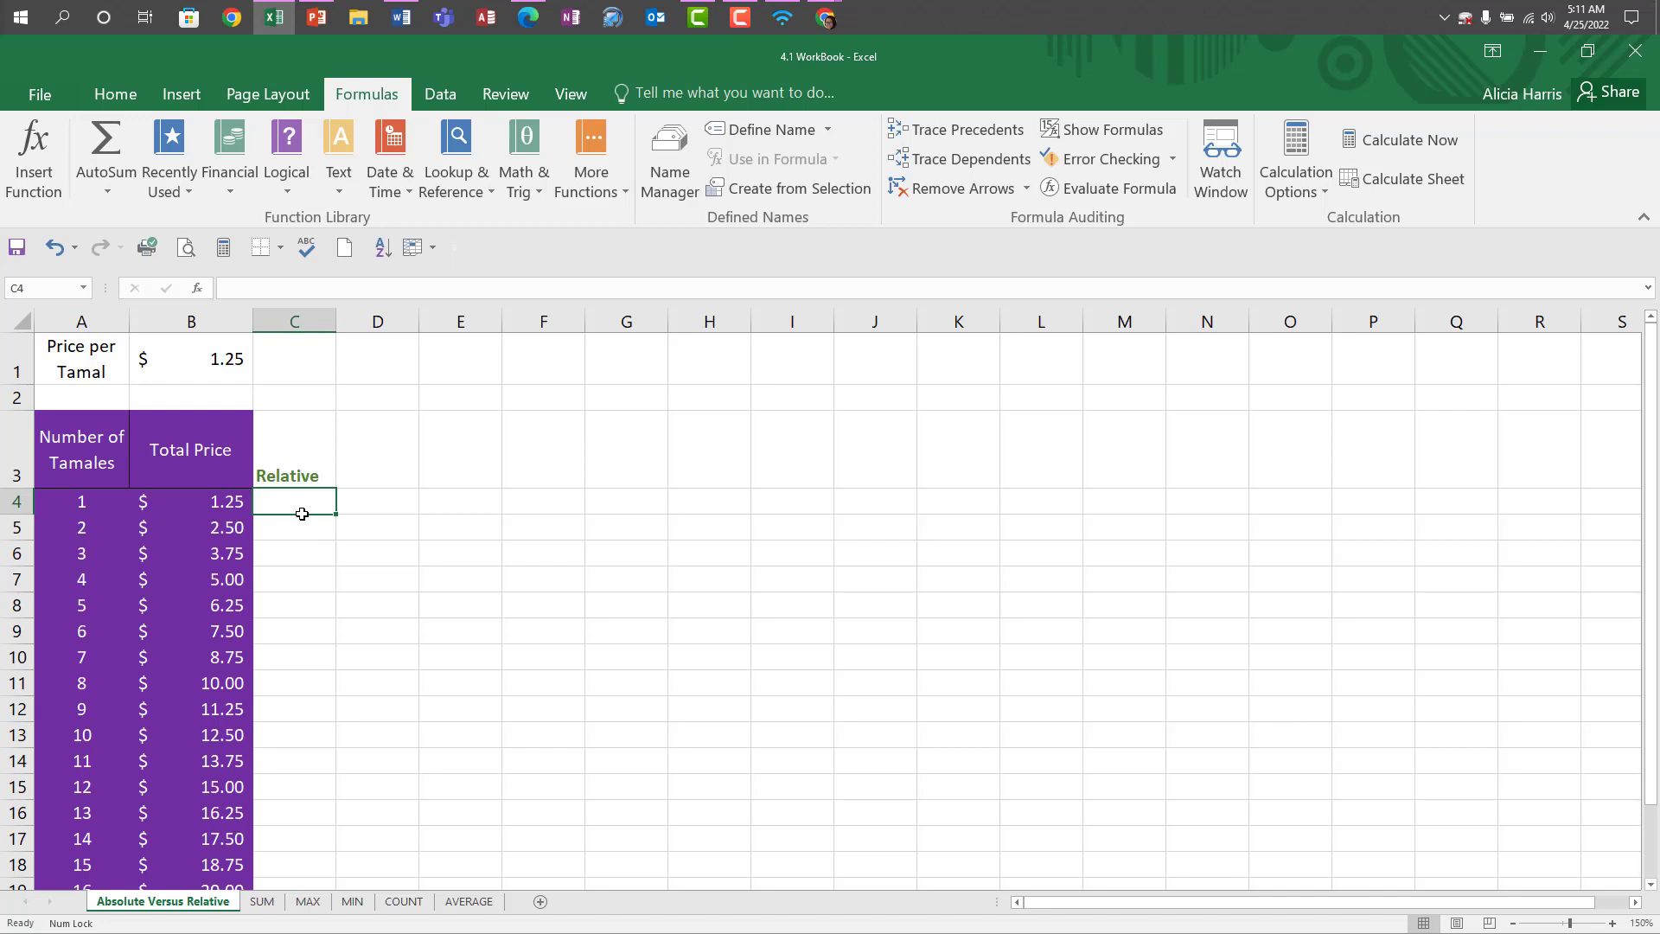
text(=)
click(173, 348)
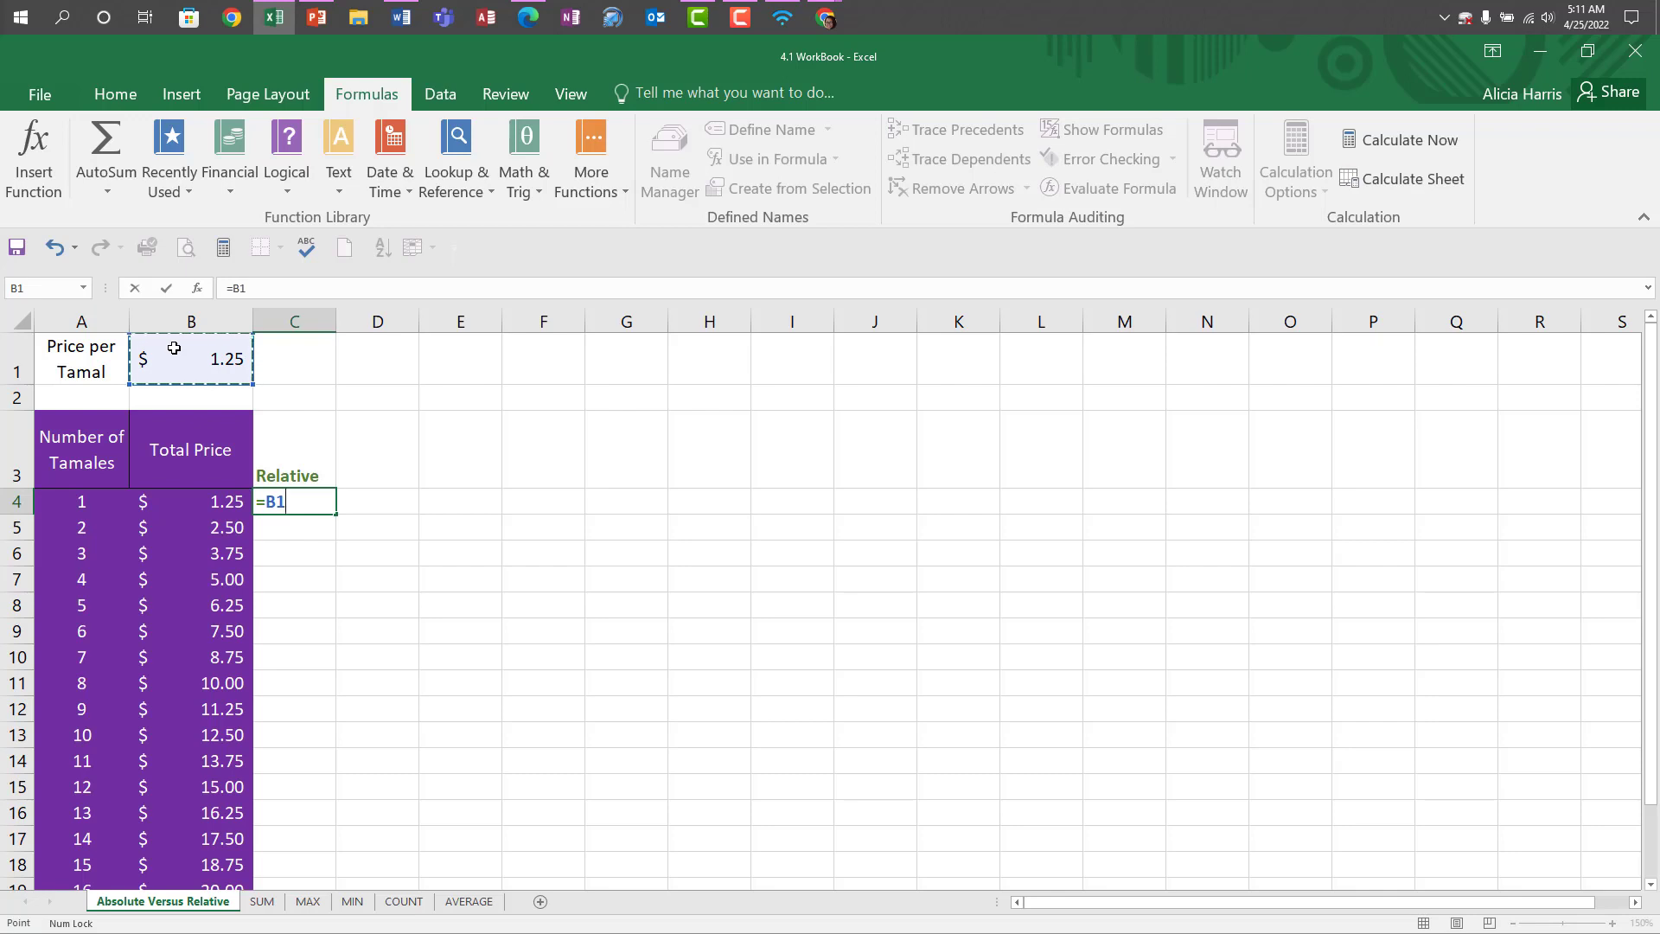
text(*)
click(79, 506)
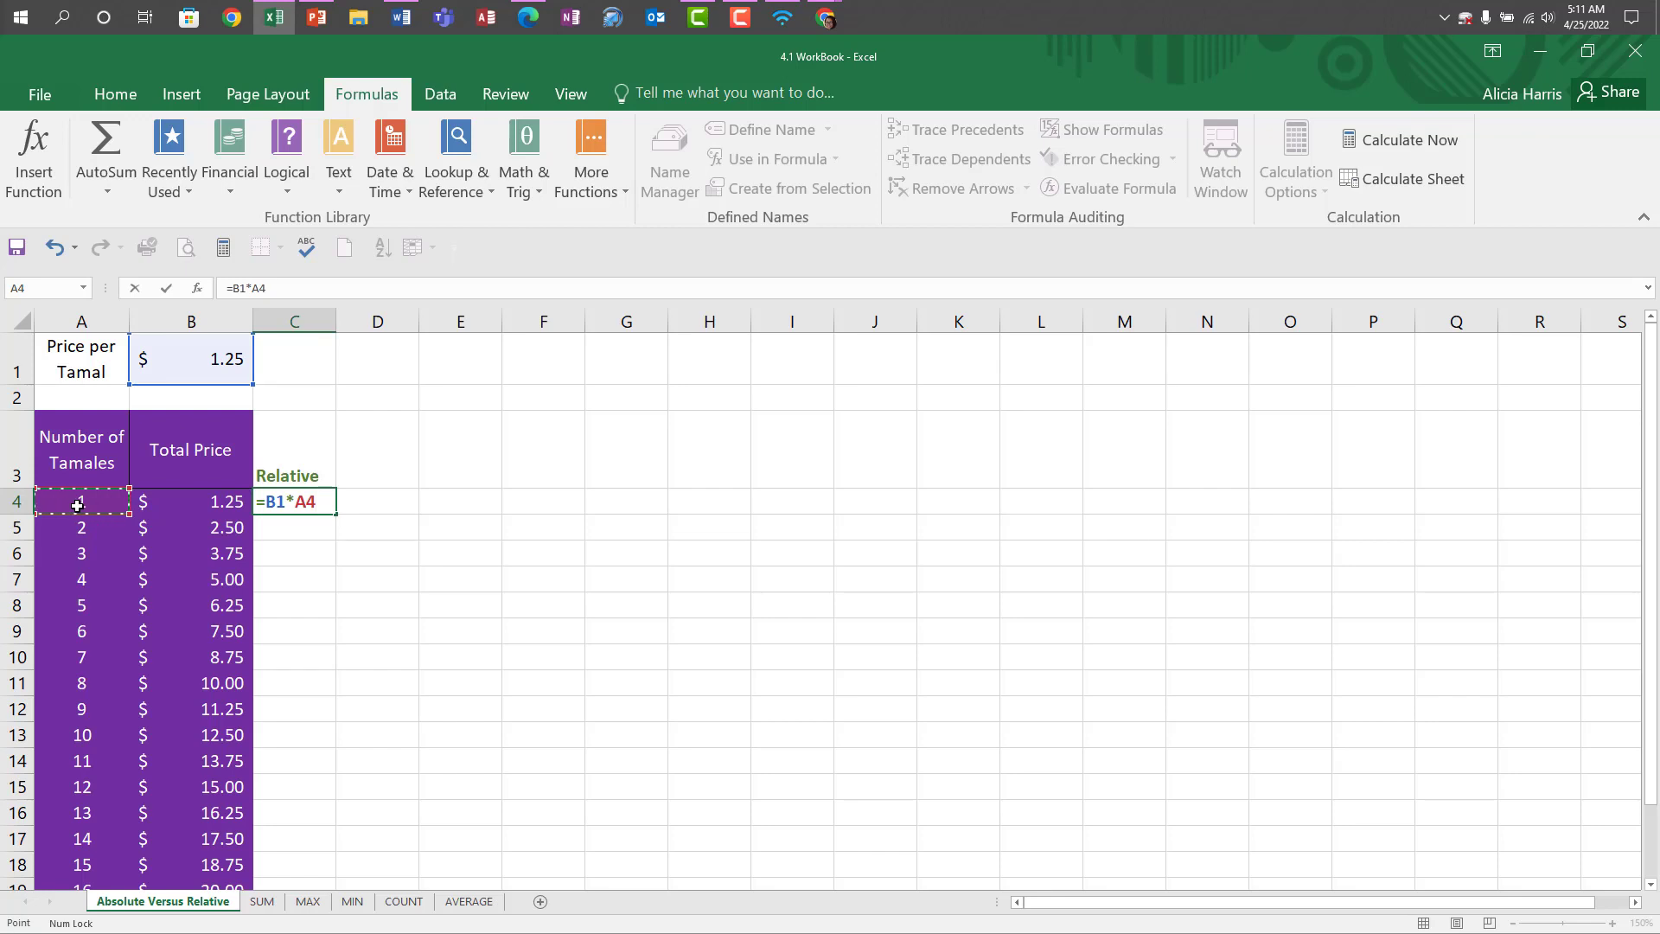
key(Return)
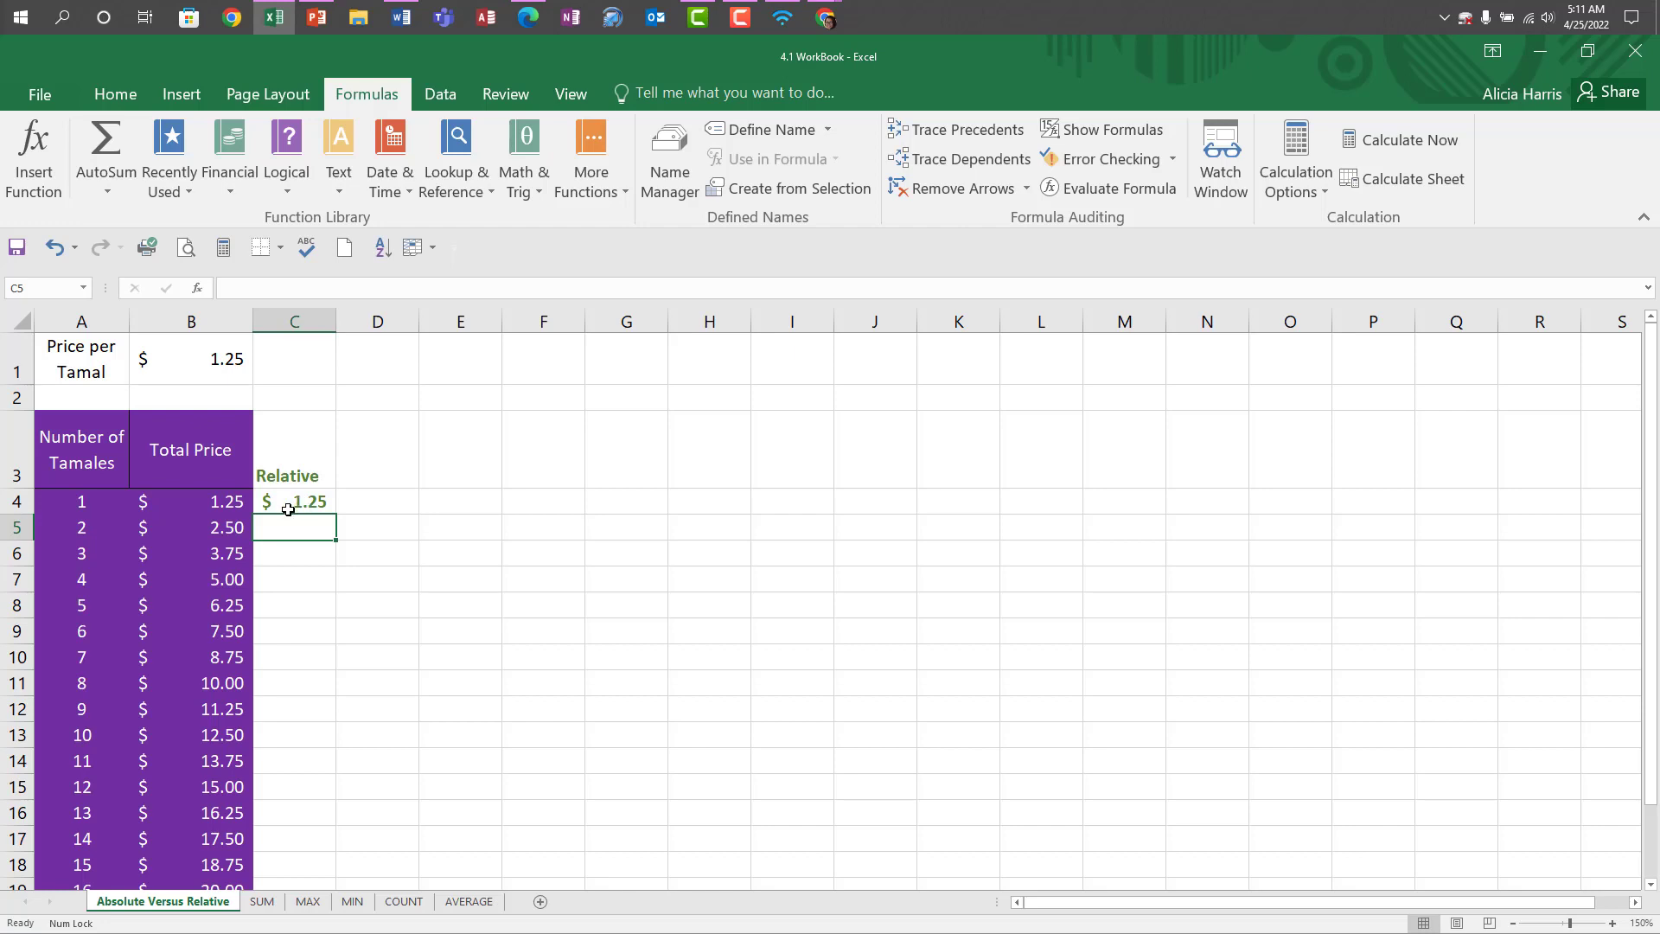
Fill the relative formula from C4 down to C23.
click(299, 500)
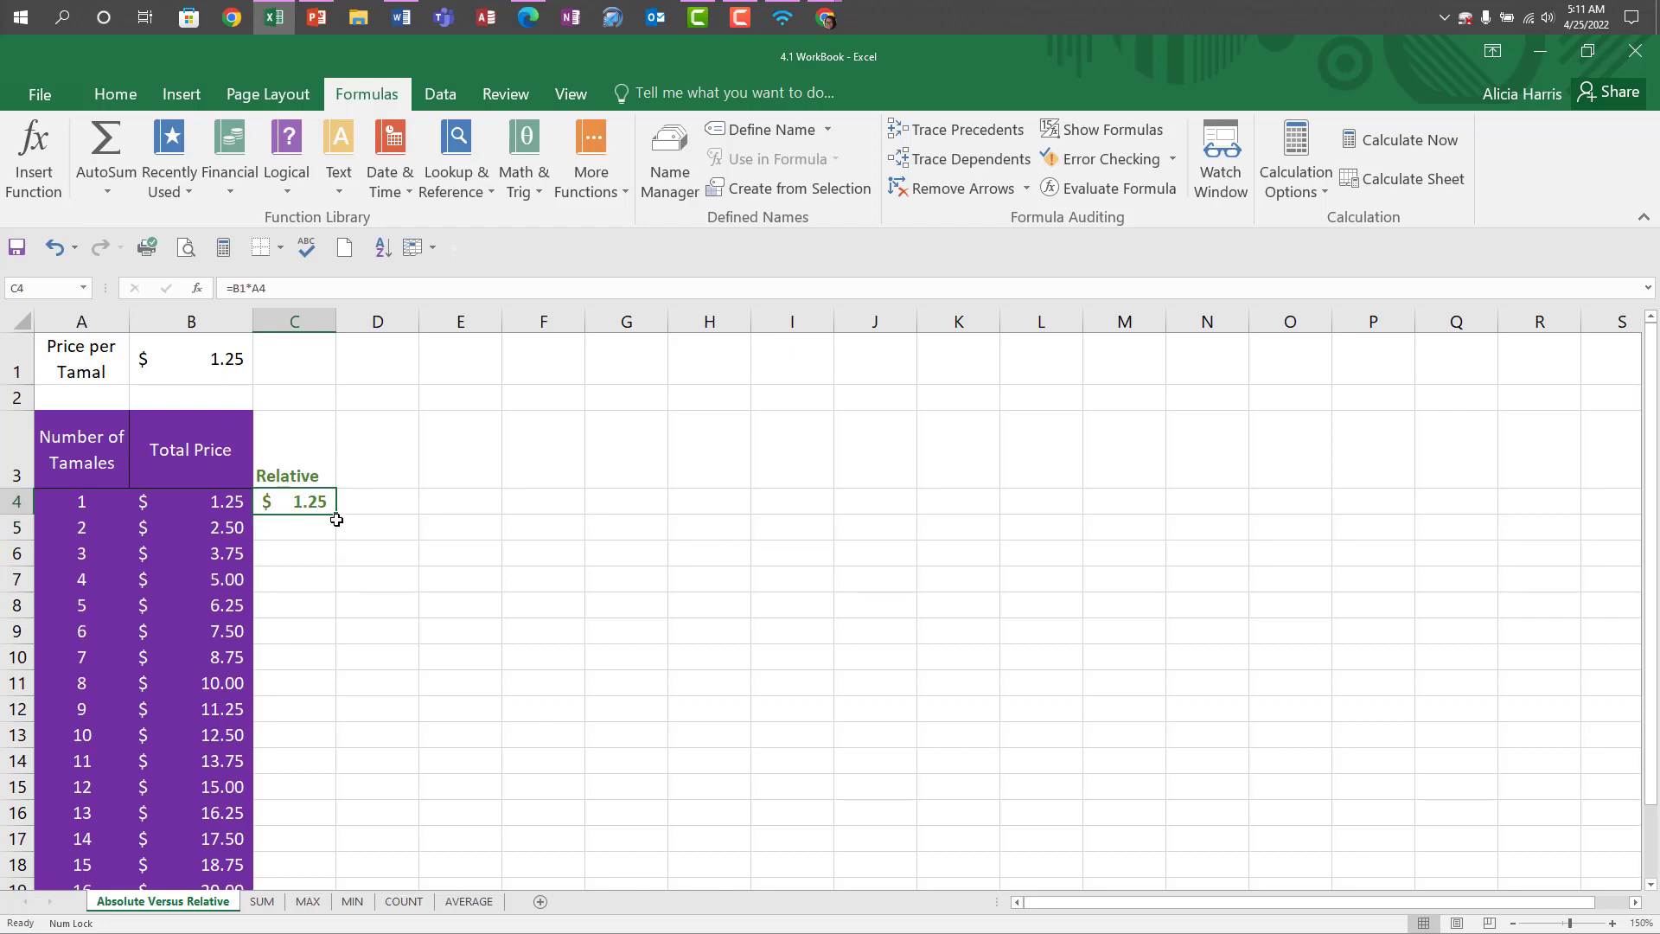
drag(336, 516, 345, 930)
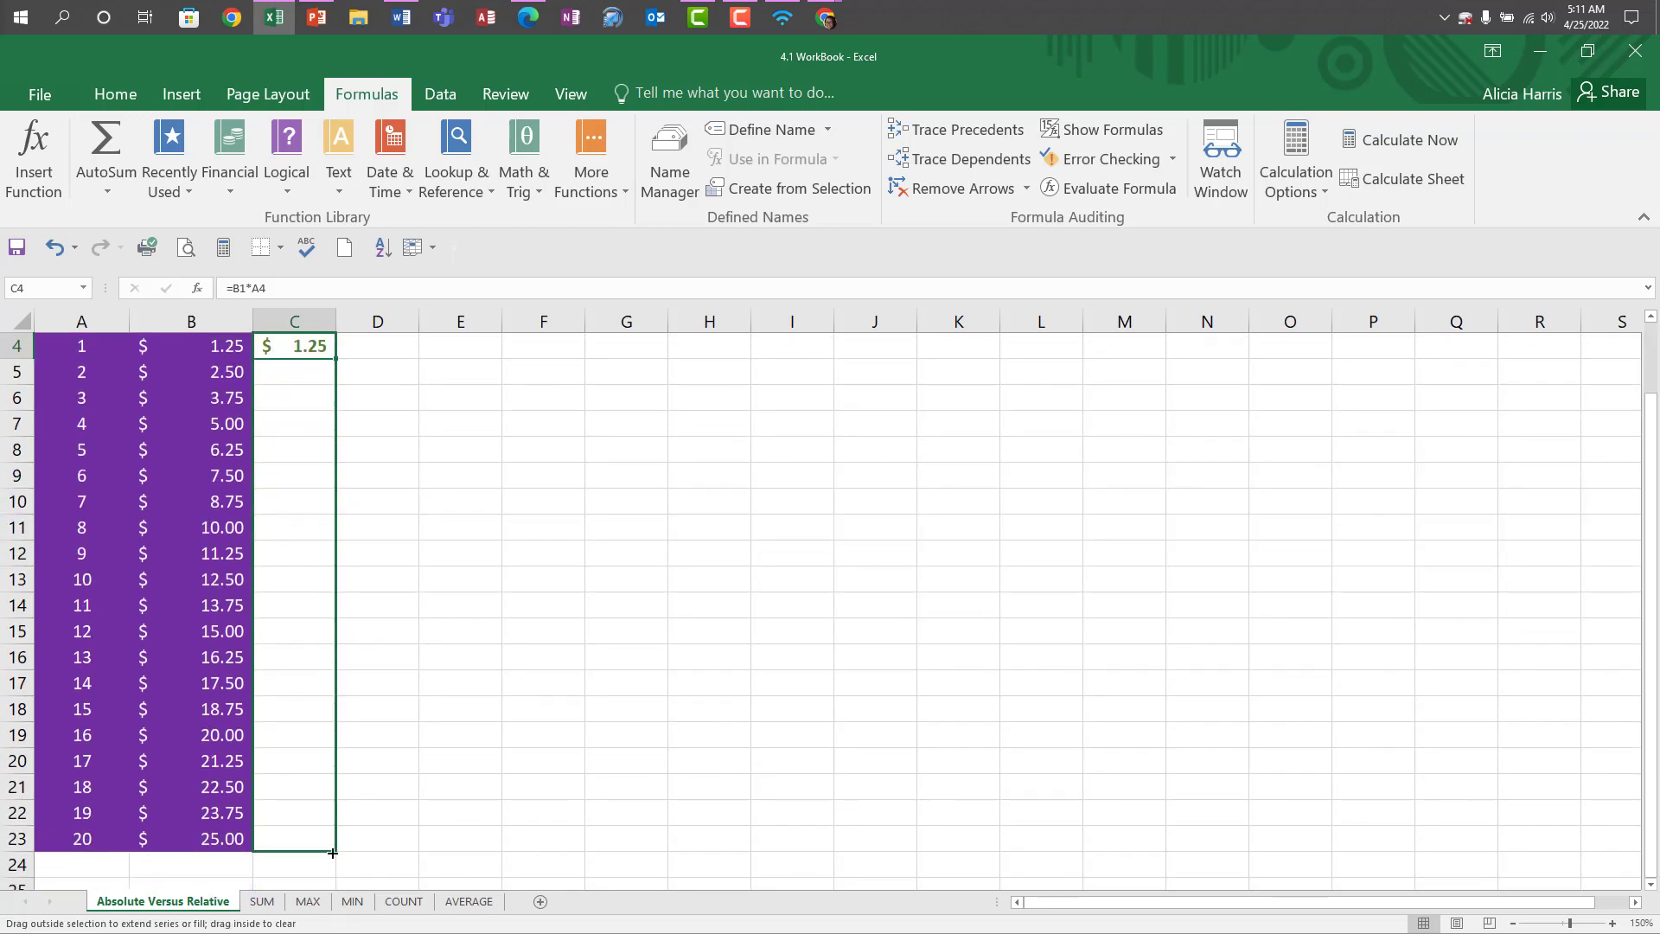
drag(333, 853, 344, 832)
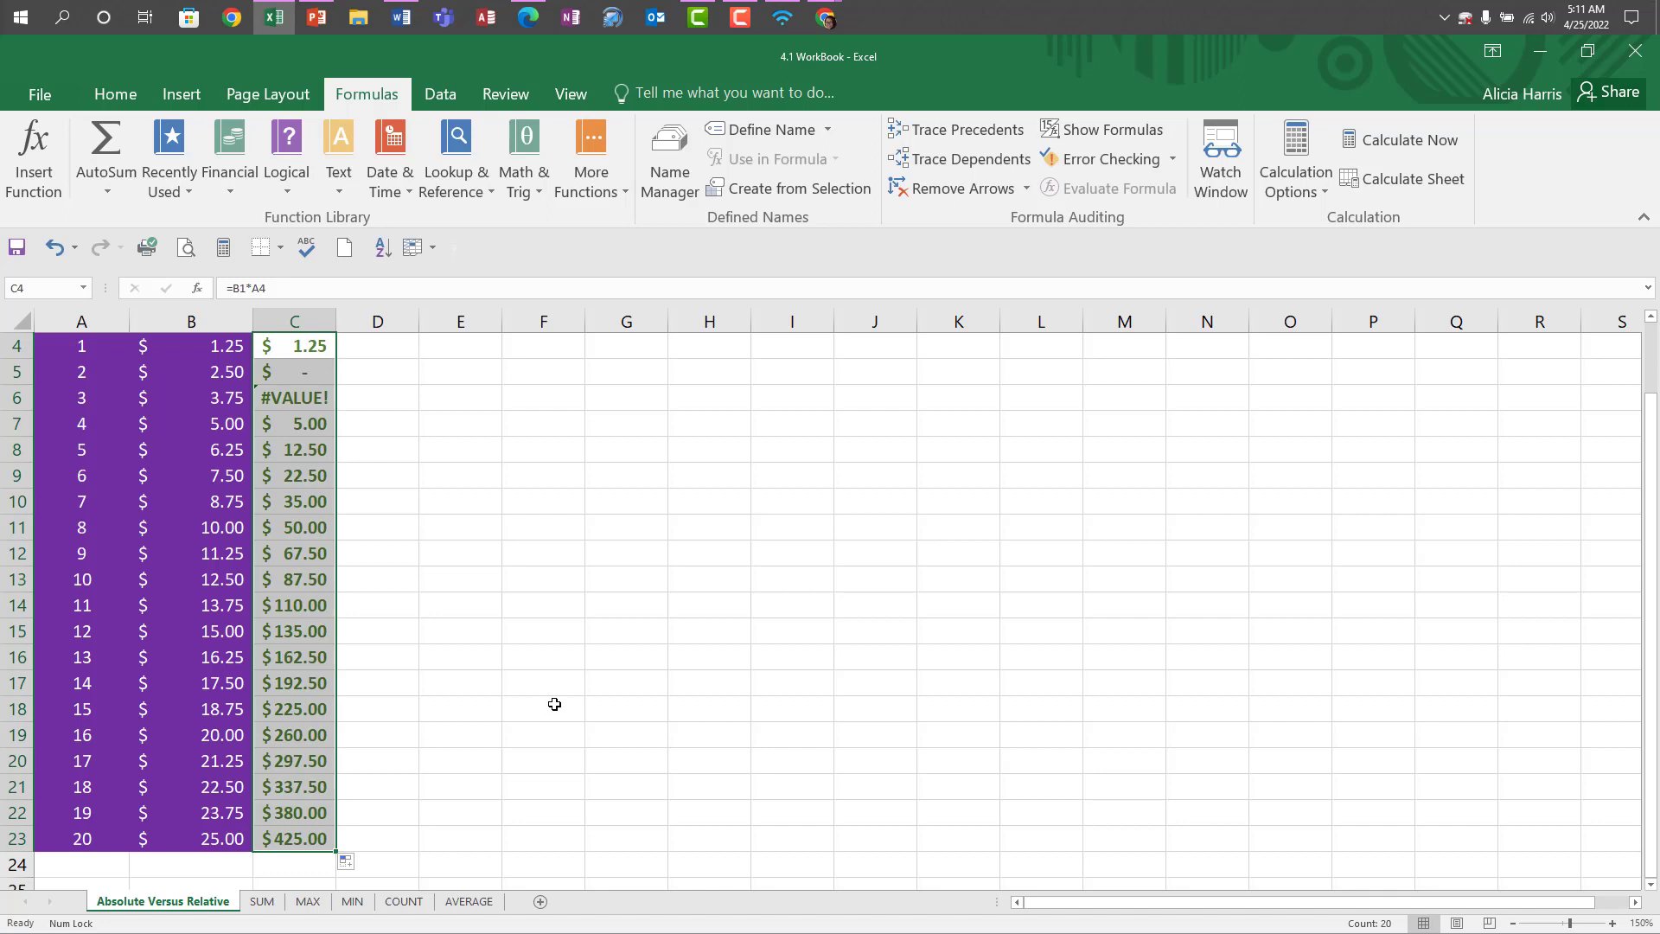
scroll(554, 705, up, 2)
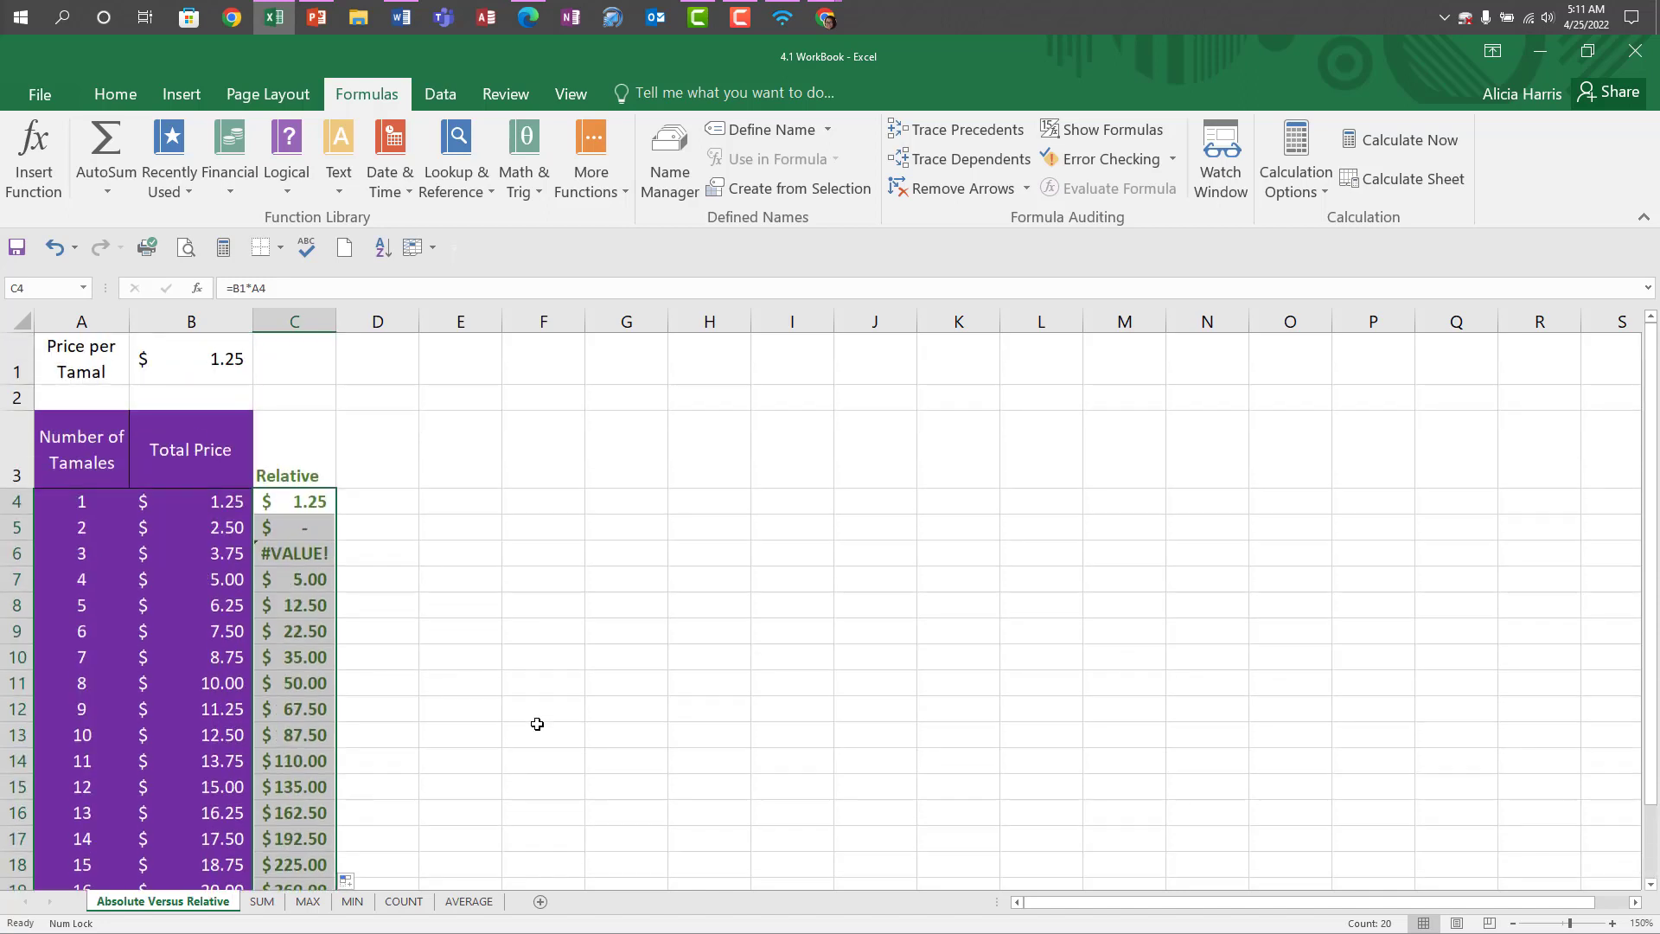
Display the formulas at 170% zoom to compare the relative references with the absolute ones, and switch back to values.
click(305, 533)
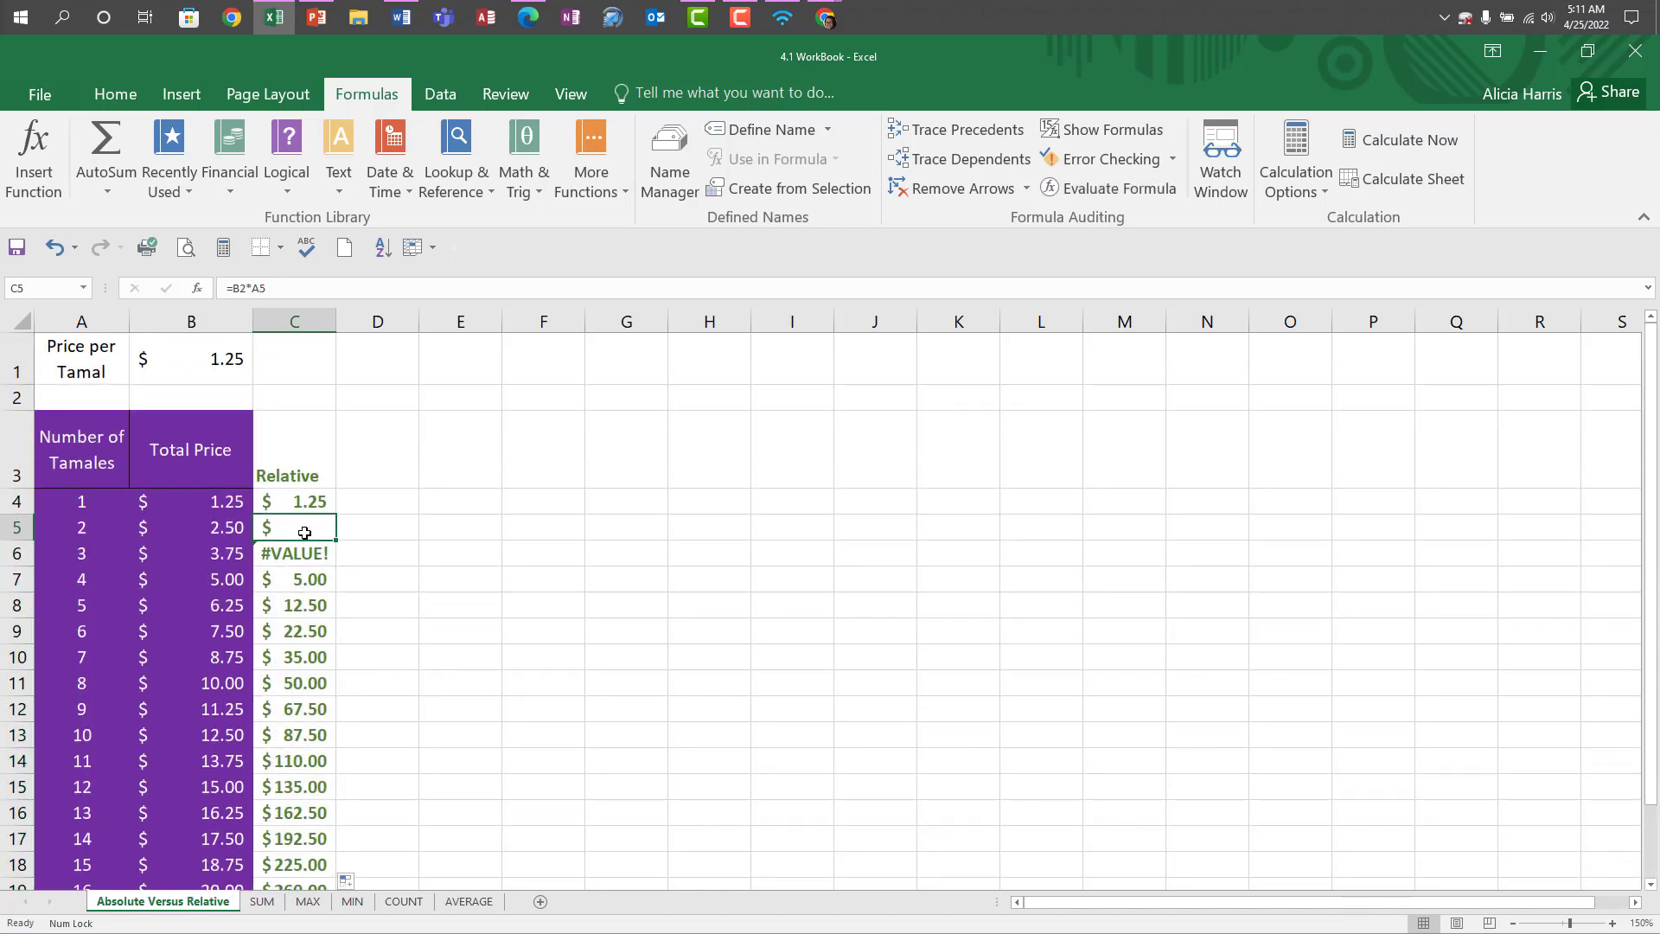
click(1138, 127)
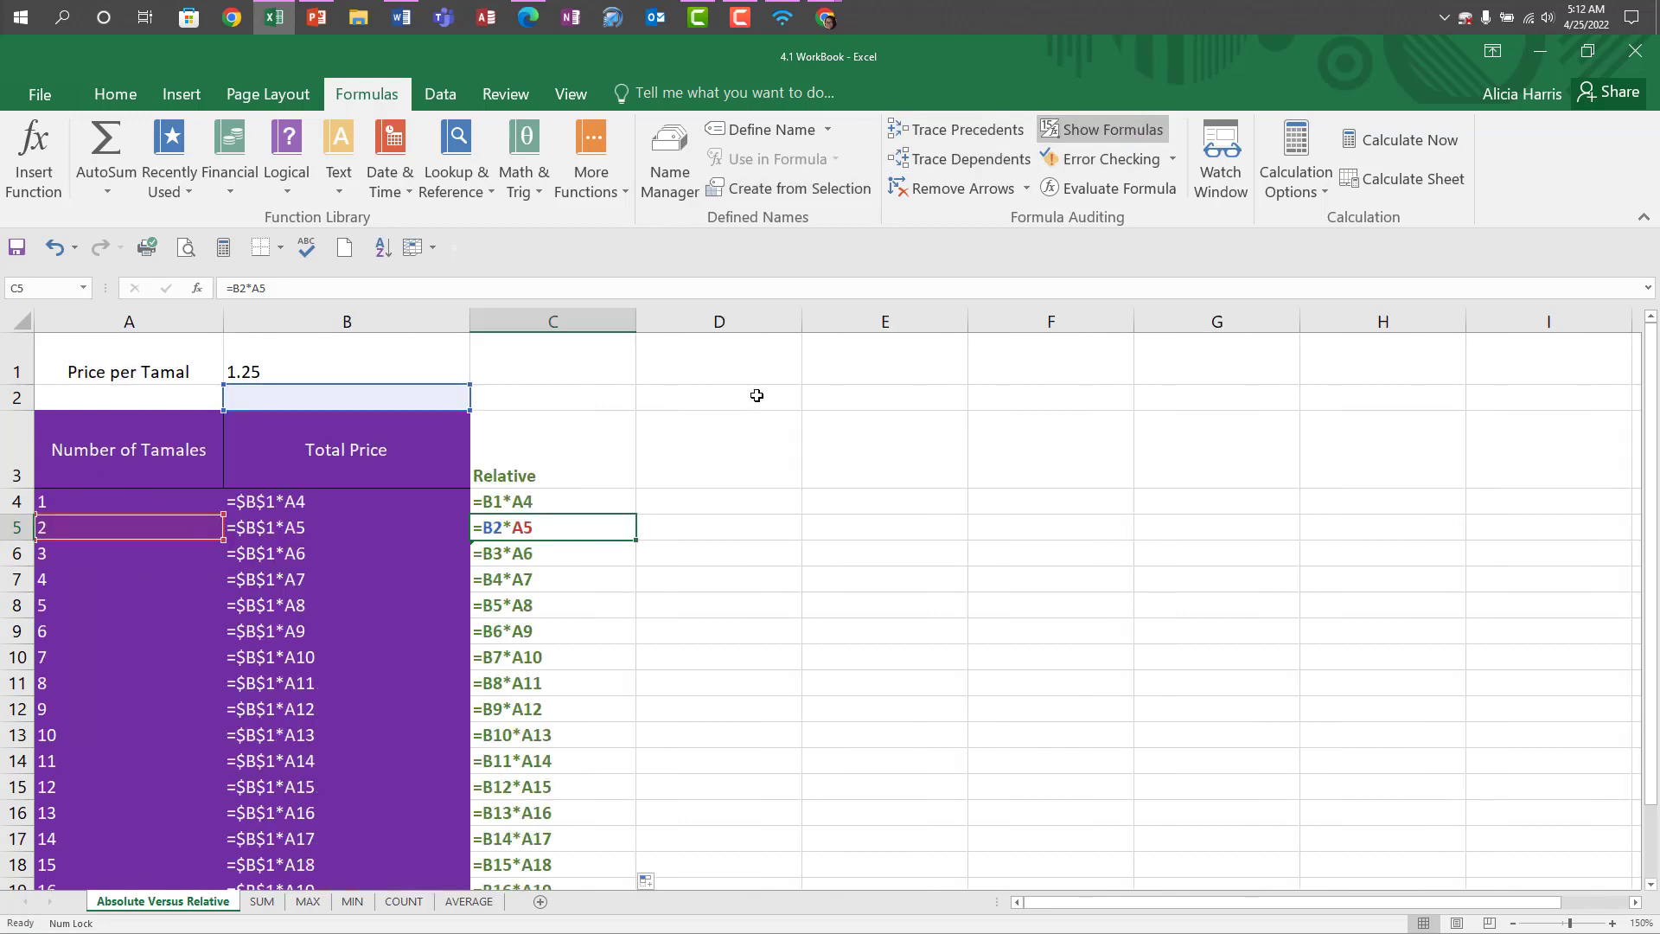
click(1612, 923)
click(1613, 924)
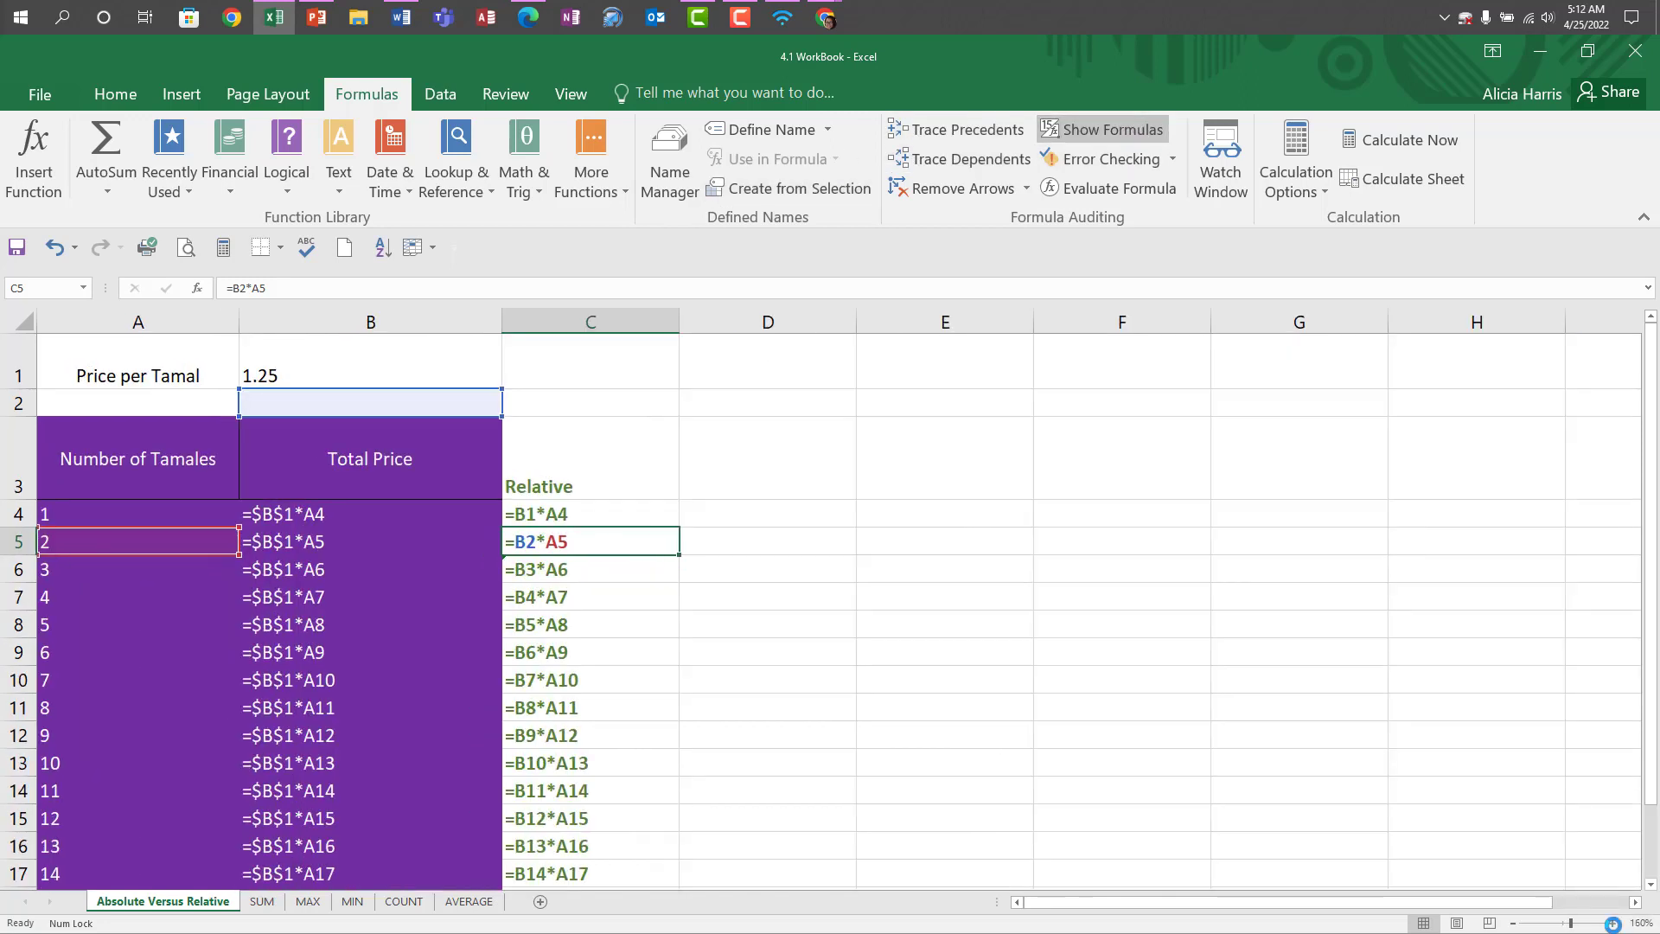
click(1613, 923)
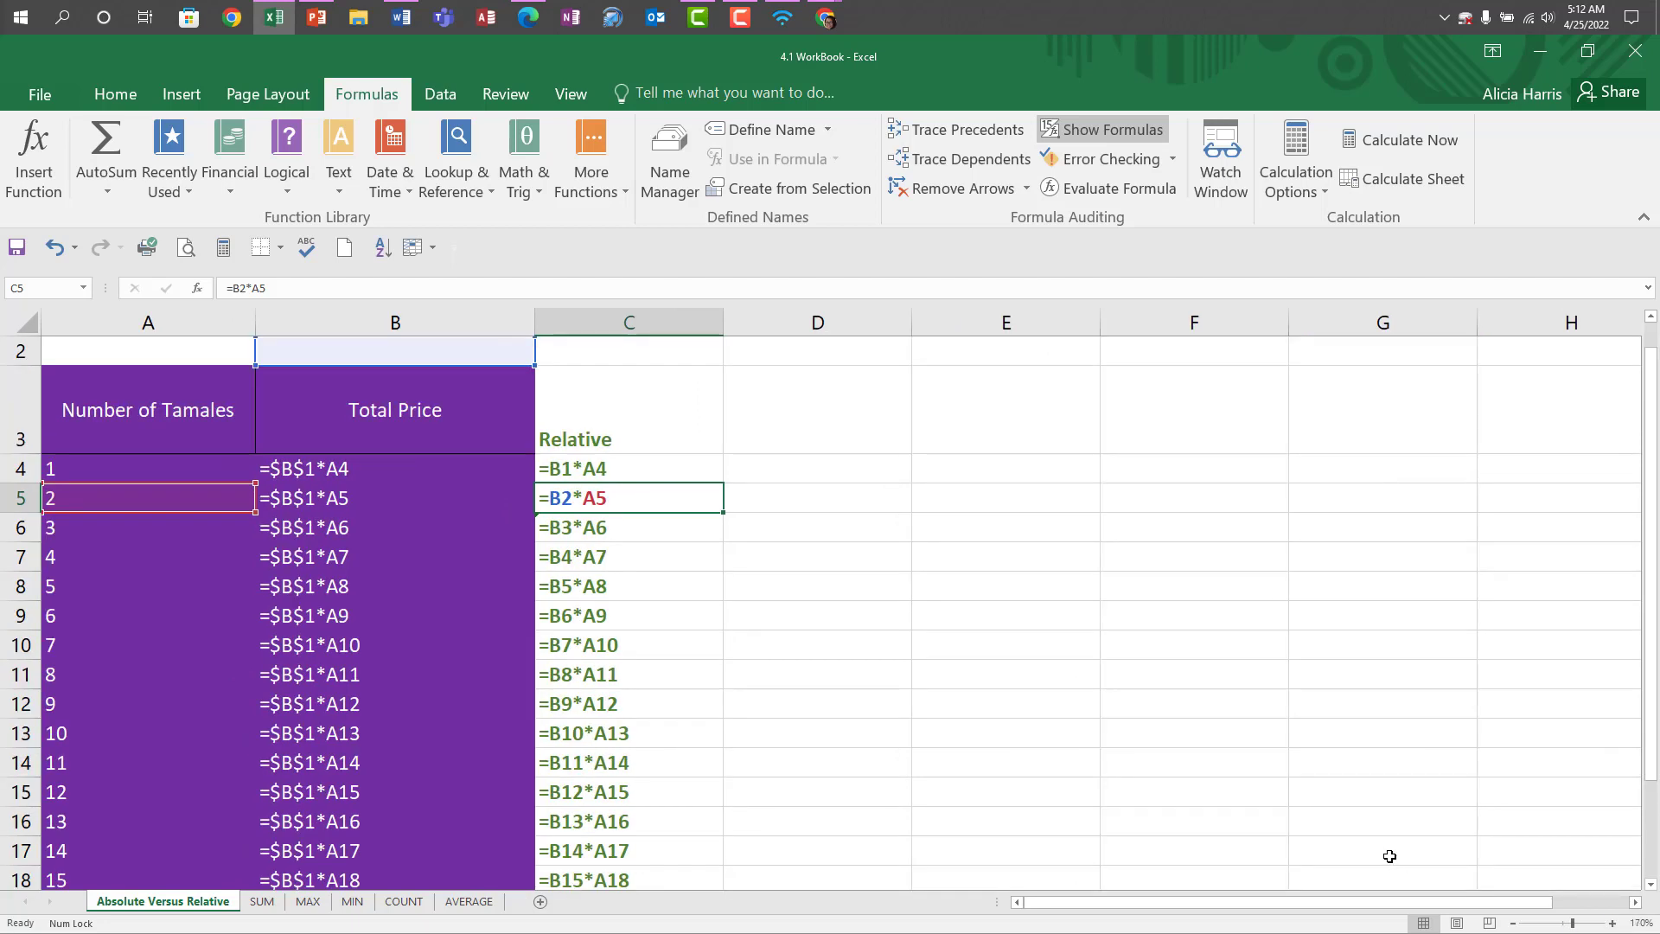
scroll(1389, 856, up, 1)
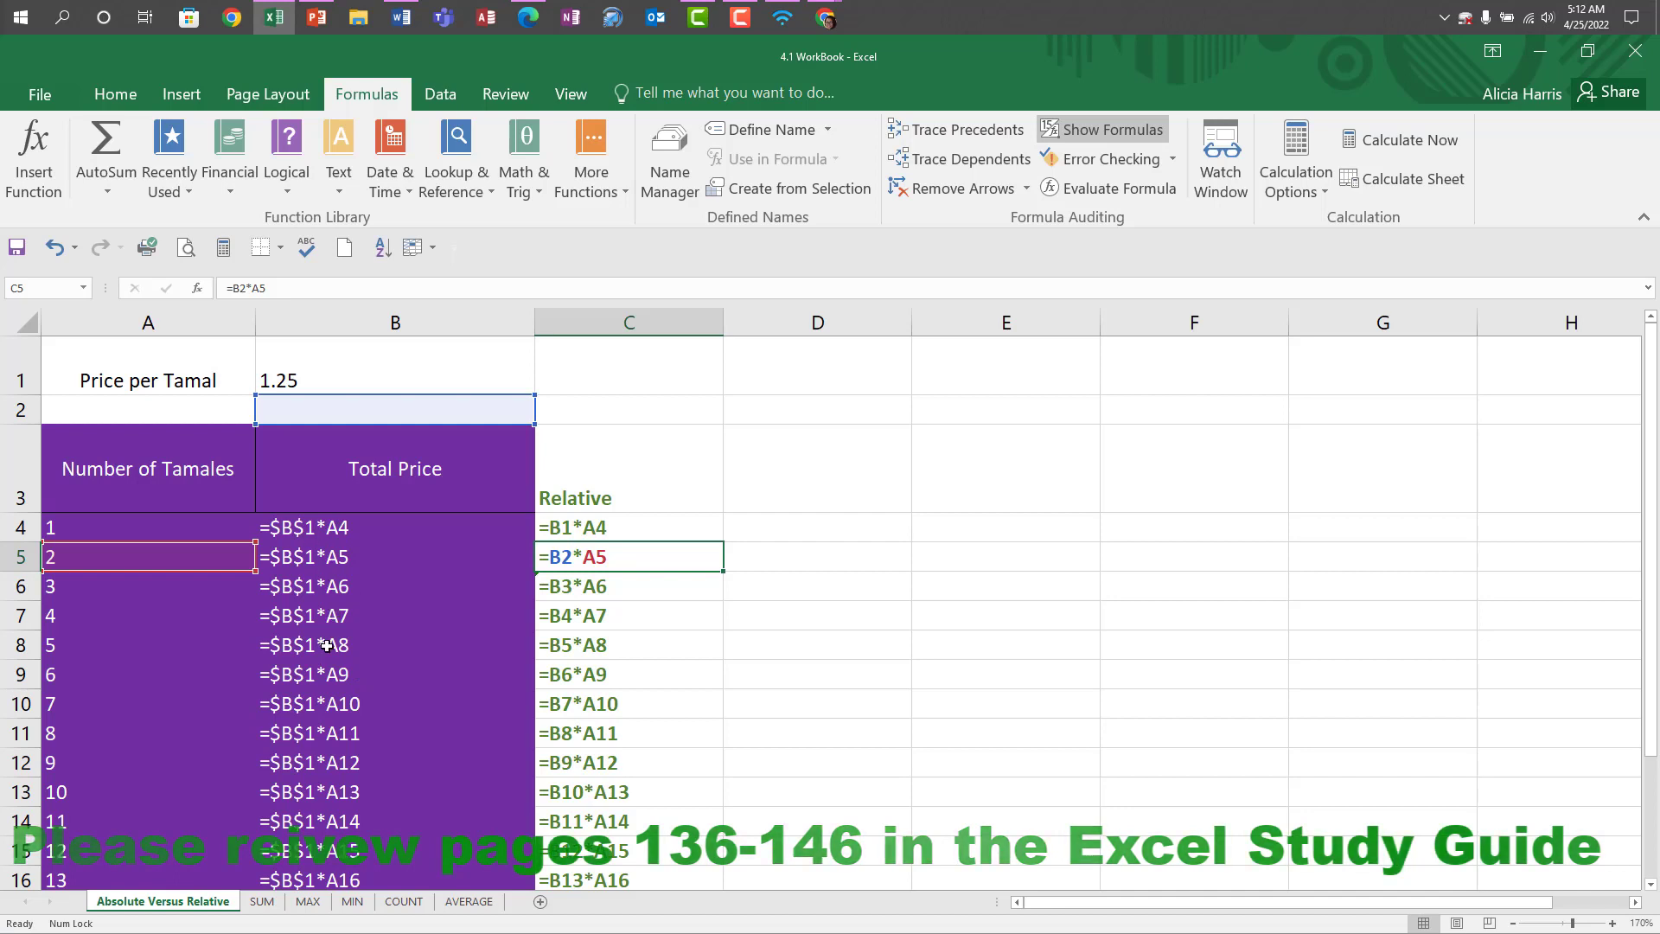
click(1117, 130)
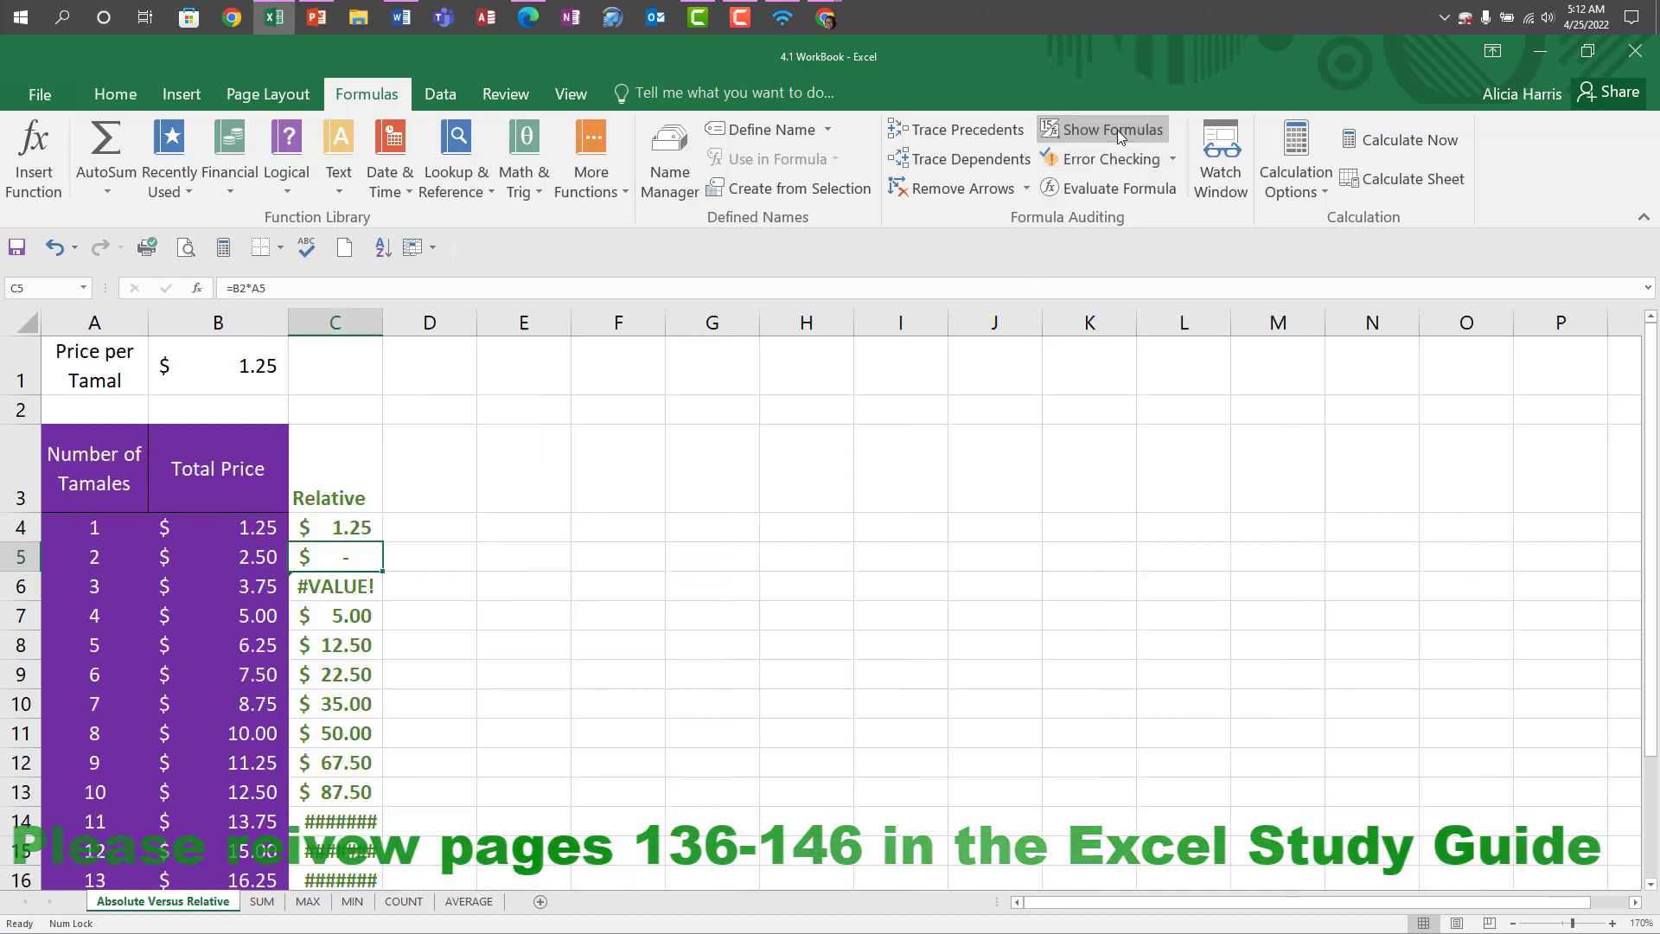
AutoFit column C so the relative formula results display in full down to row 23.
click(370, 322)
double_click(382, 322)
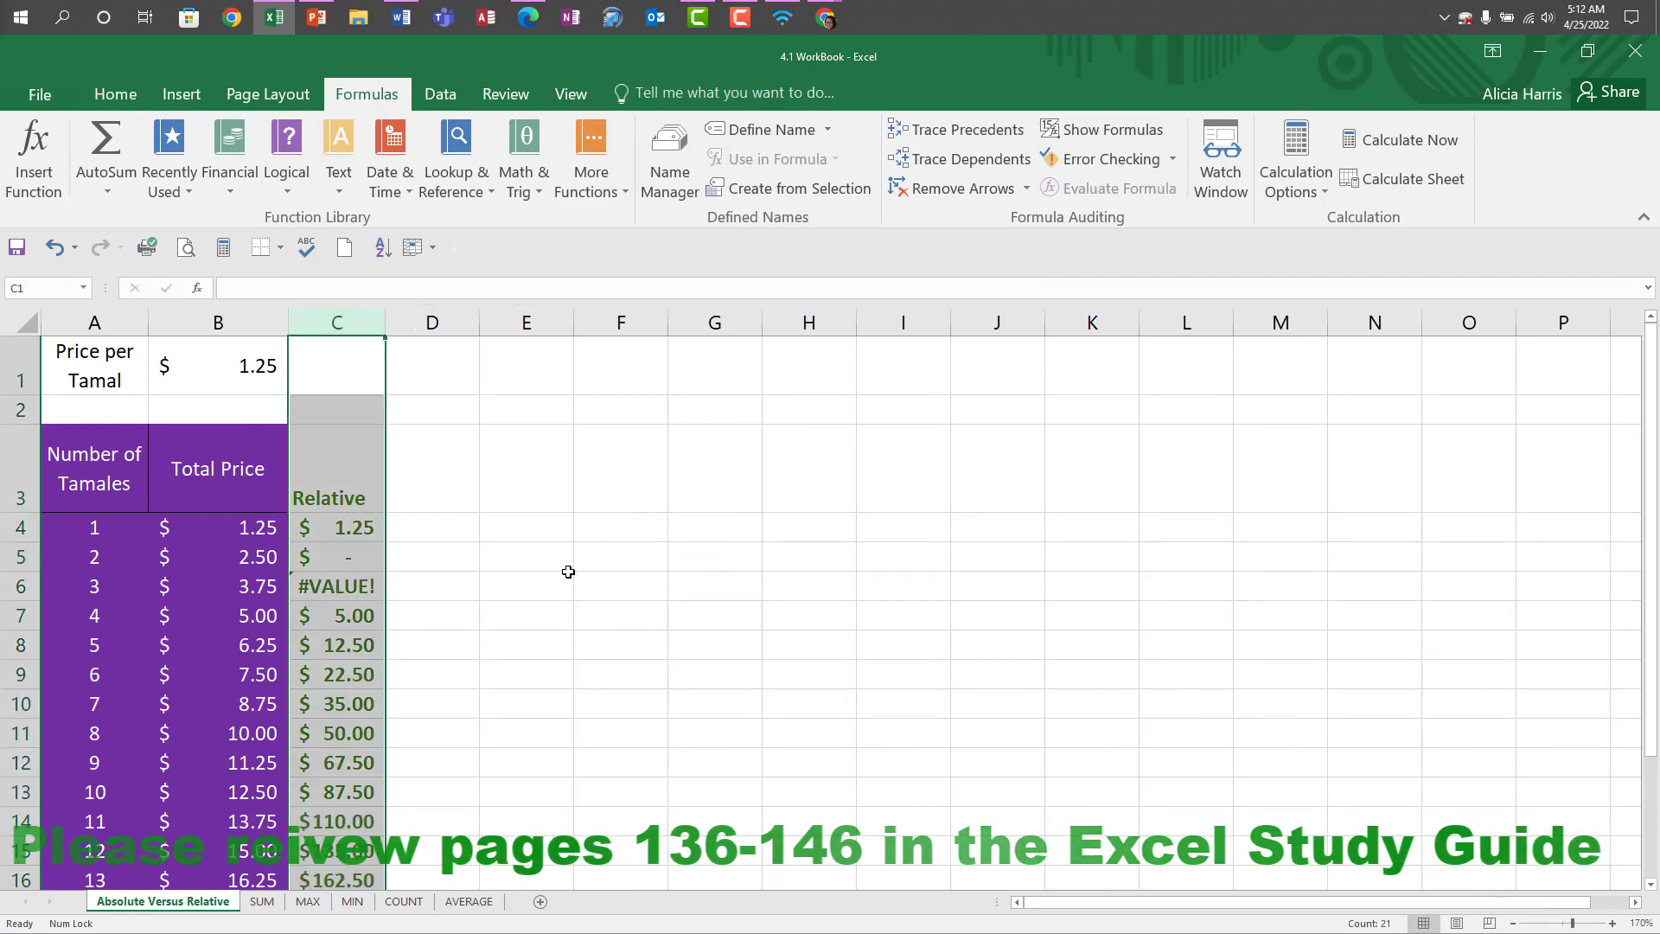
scroll(548, 559, down, 3)
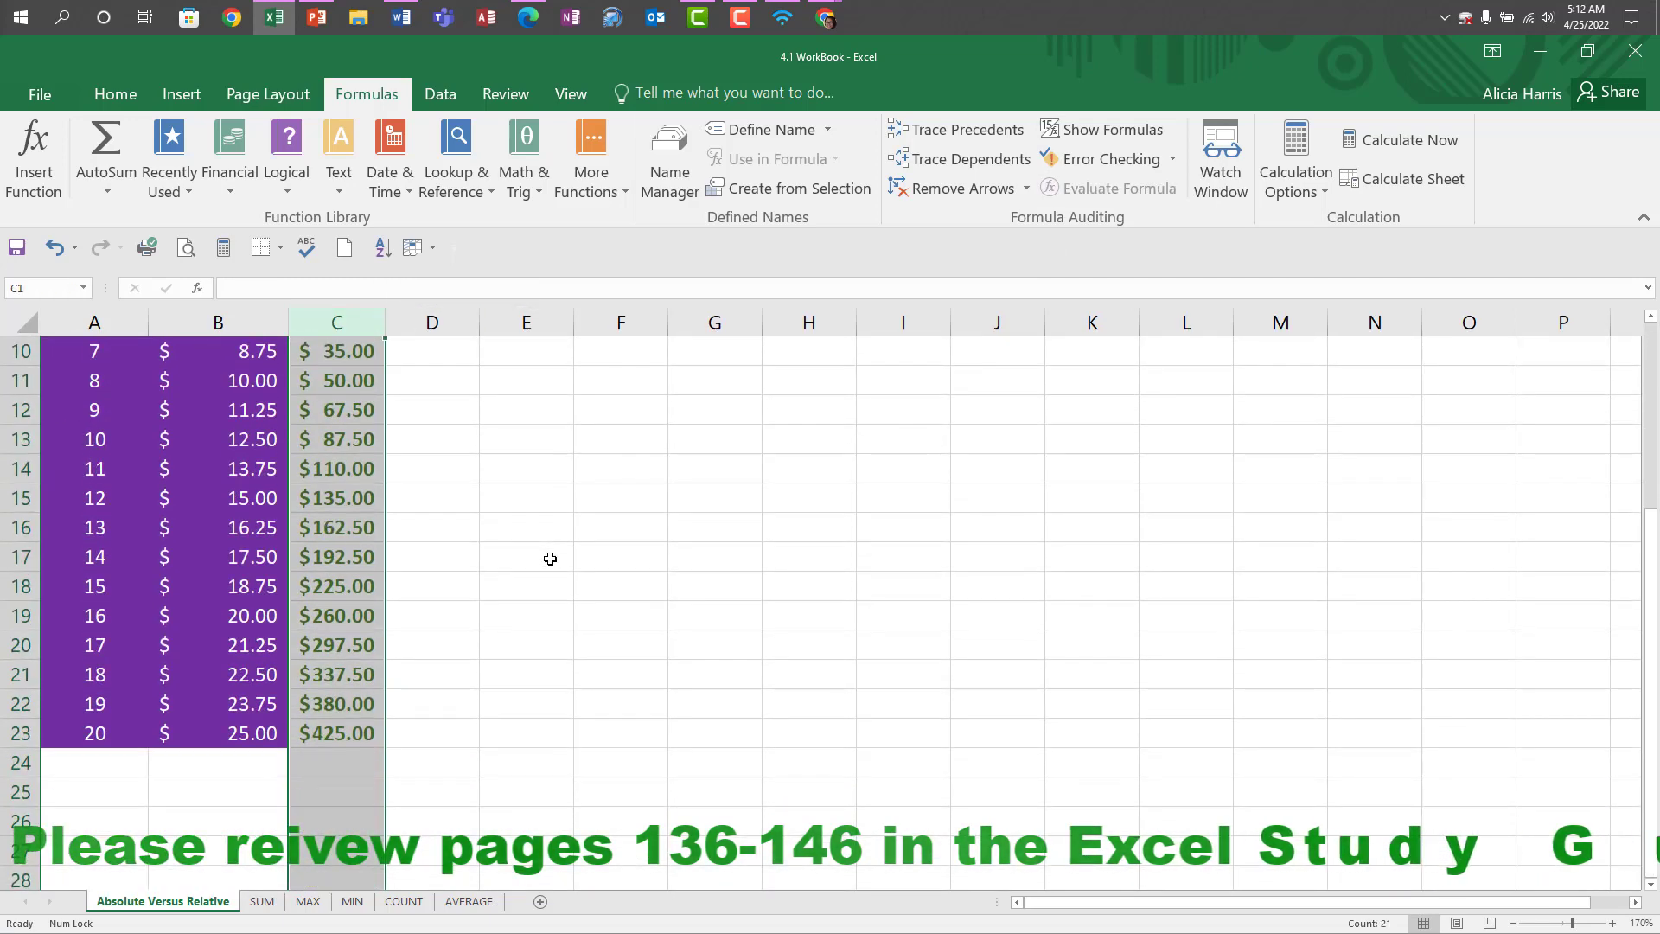
scroll(550, 558, up, 1)
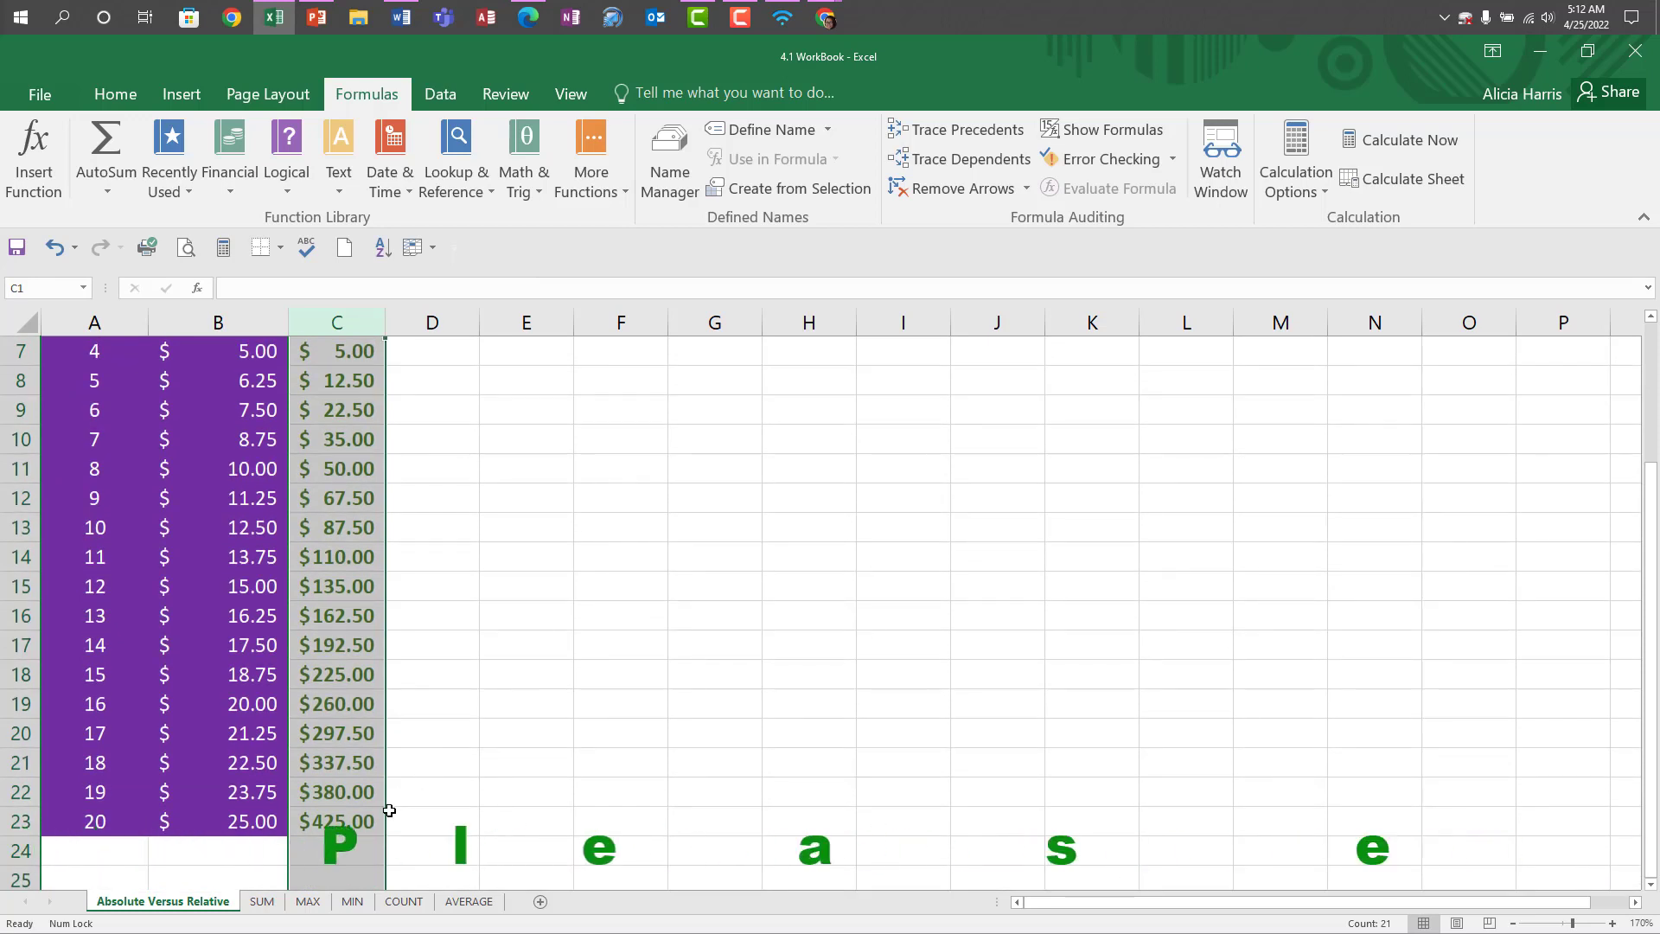
Examine the relative formula in cell C23 with the sheet's formulas displayed, and switch back to values.
click(371, 822)
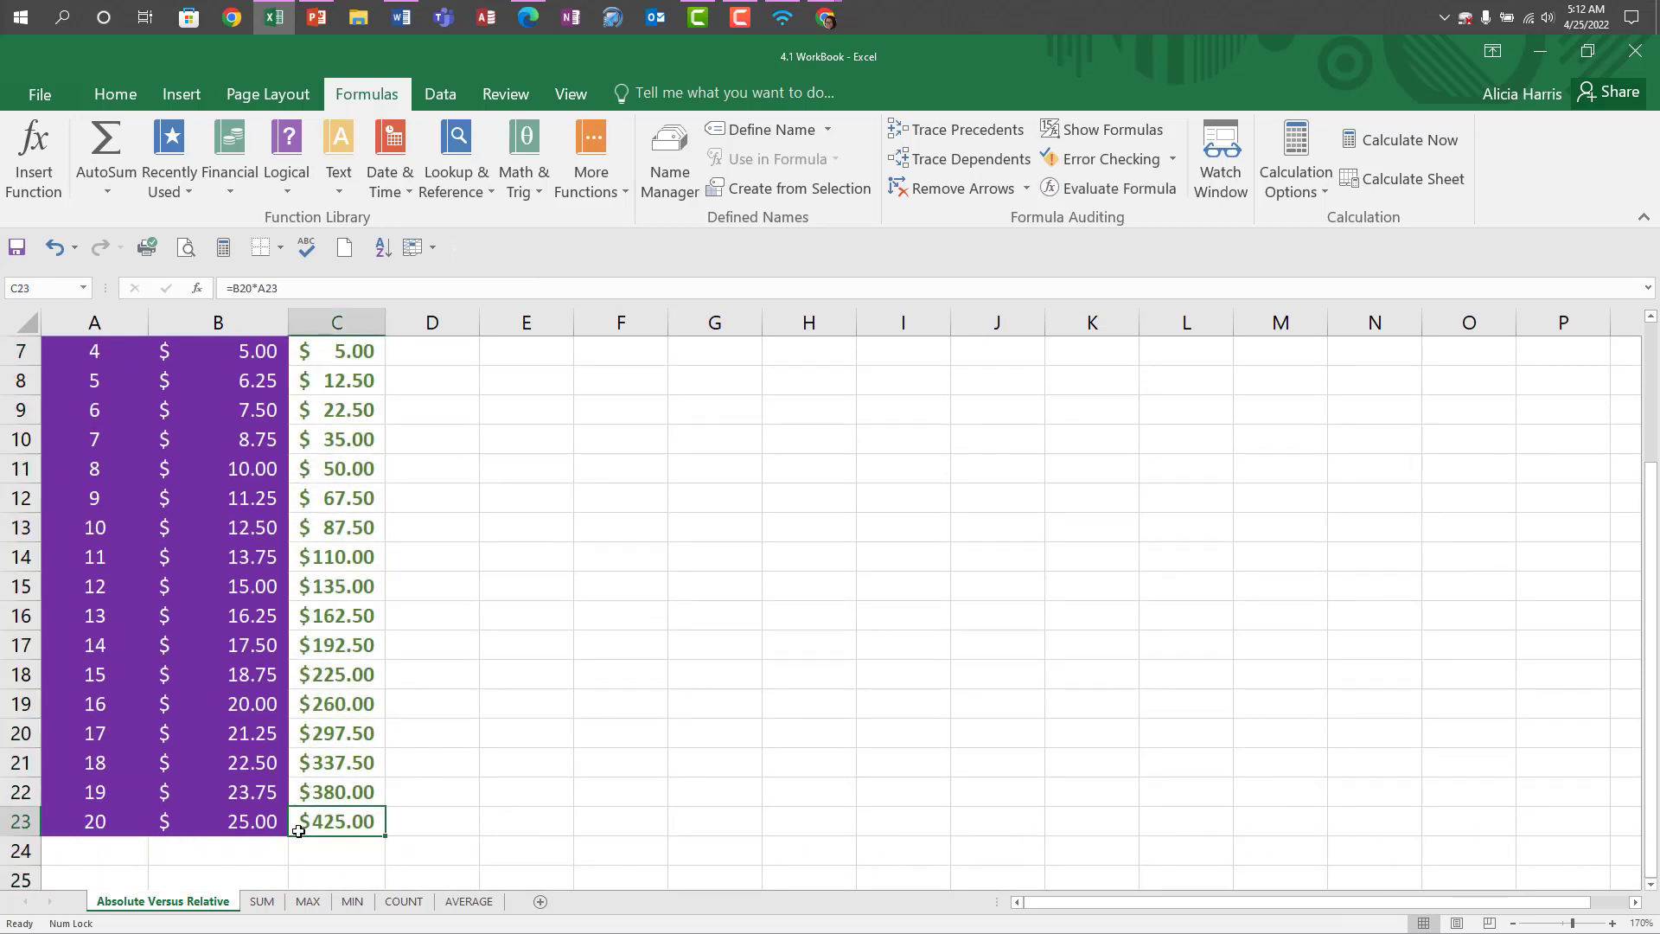
click(1113, 130)
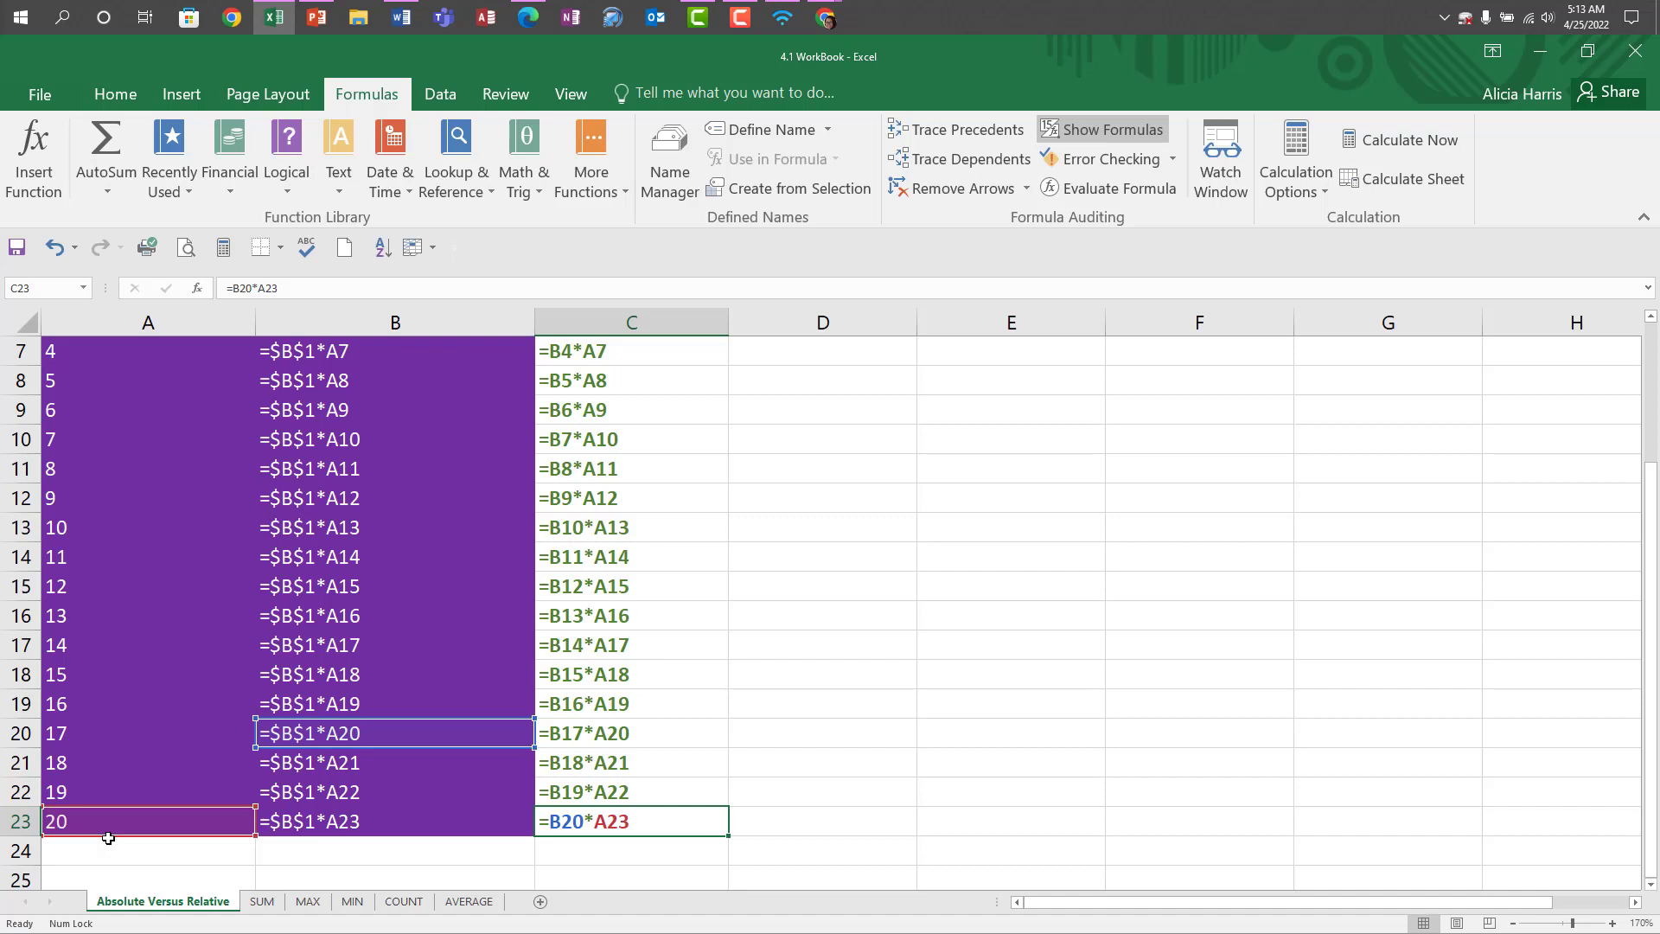
click(1103, 130)
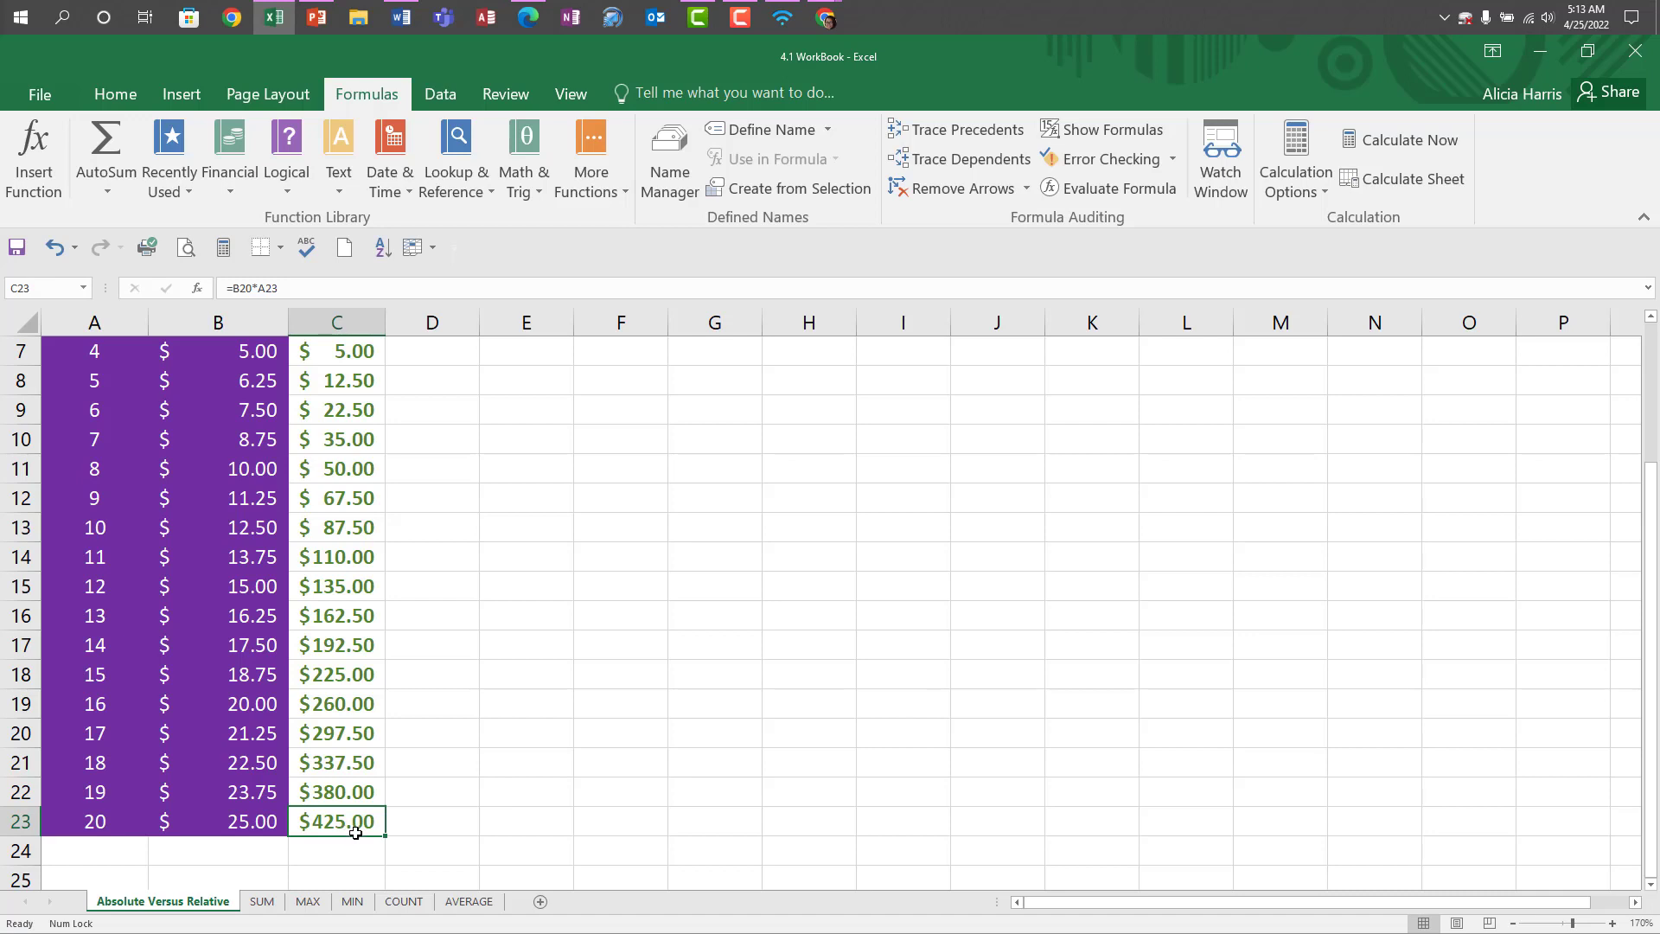
scroll(574, 656, up, 2)
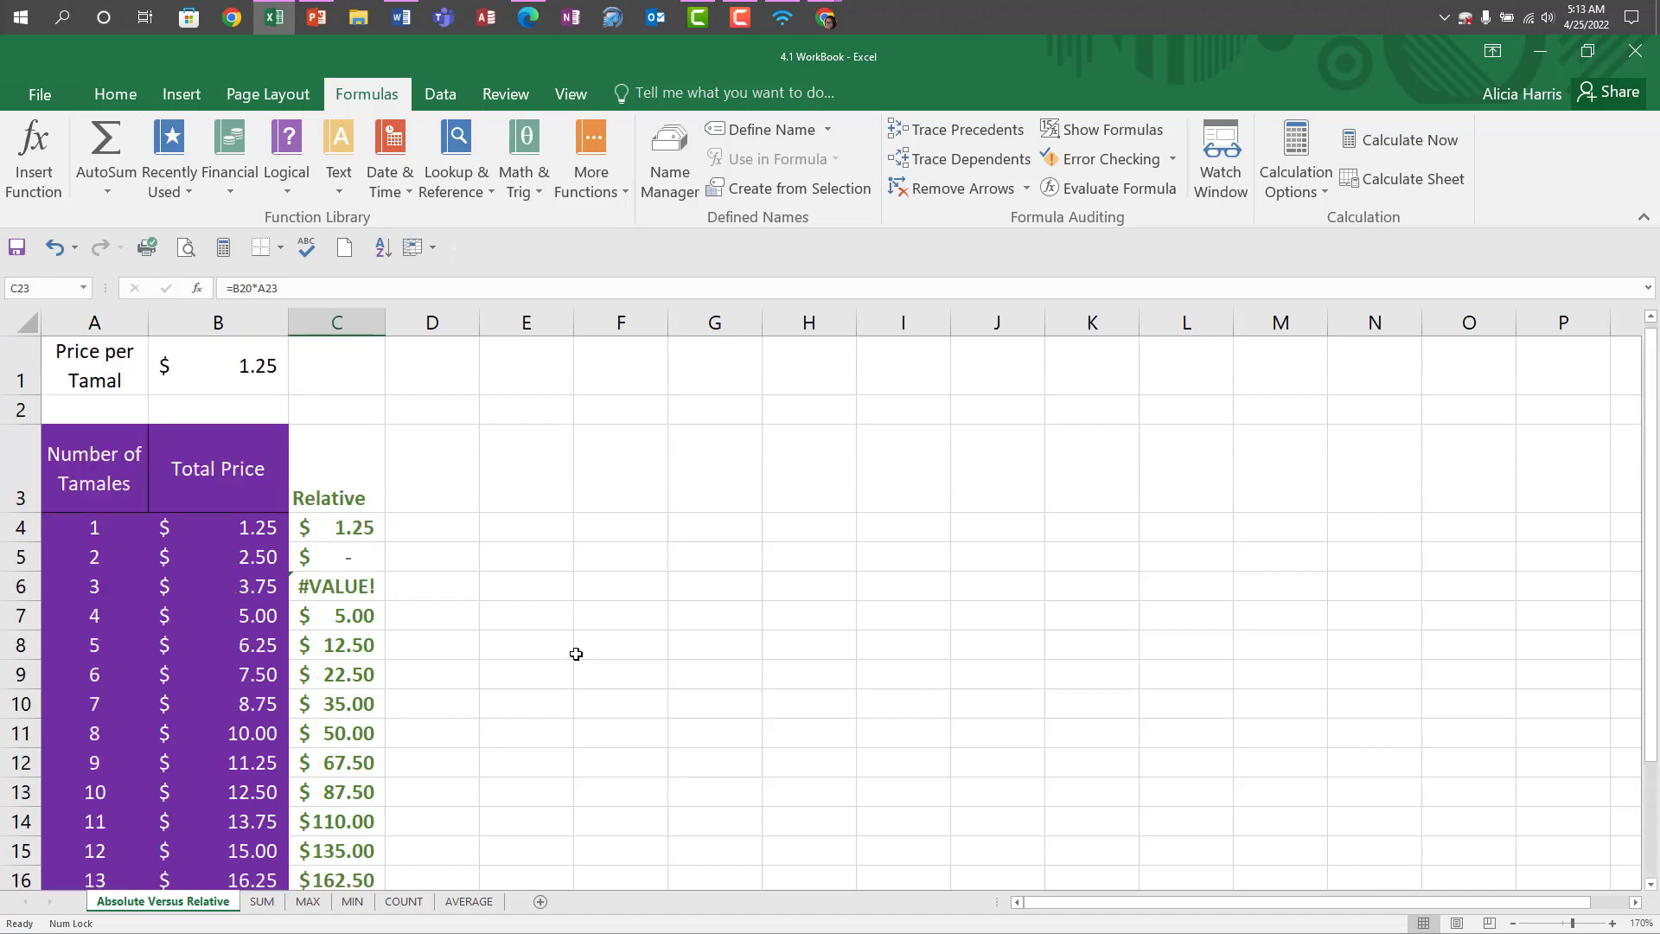
Display the sheet's formulas and select the absolute Total Price formulas in B4:B23 for font formatting.
click(1159, 130)
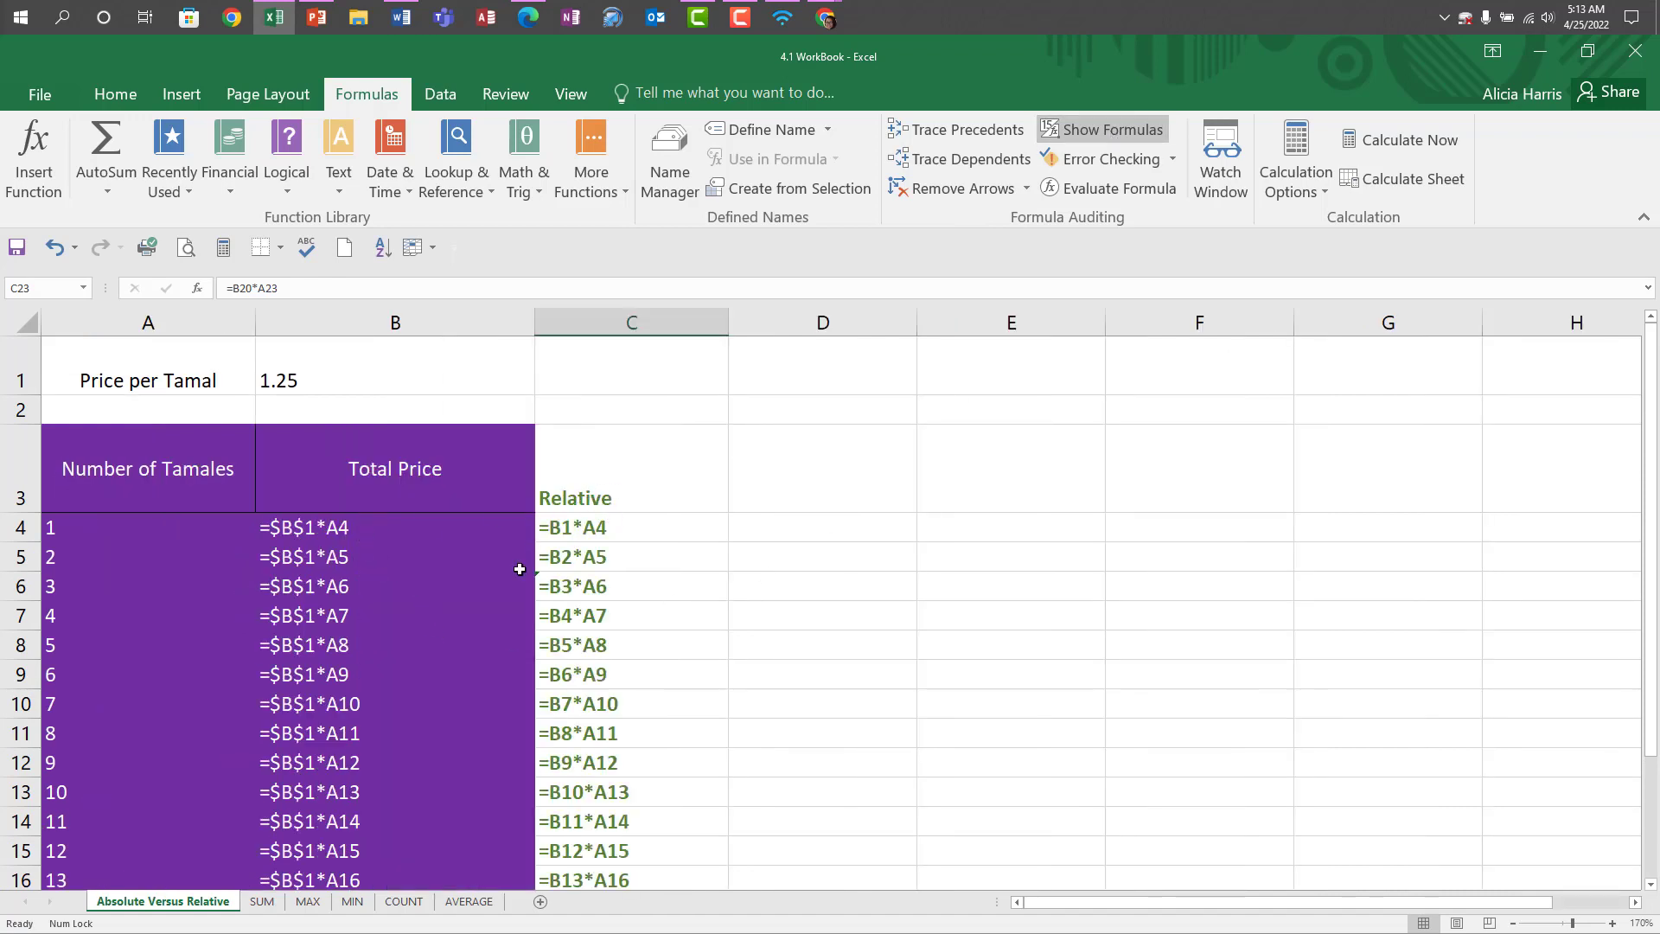
drag(312, 532, 315, 762)
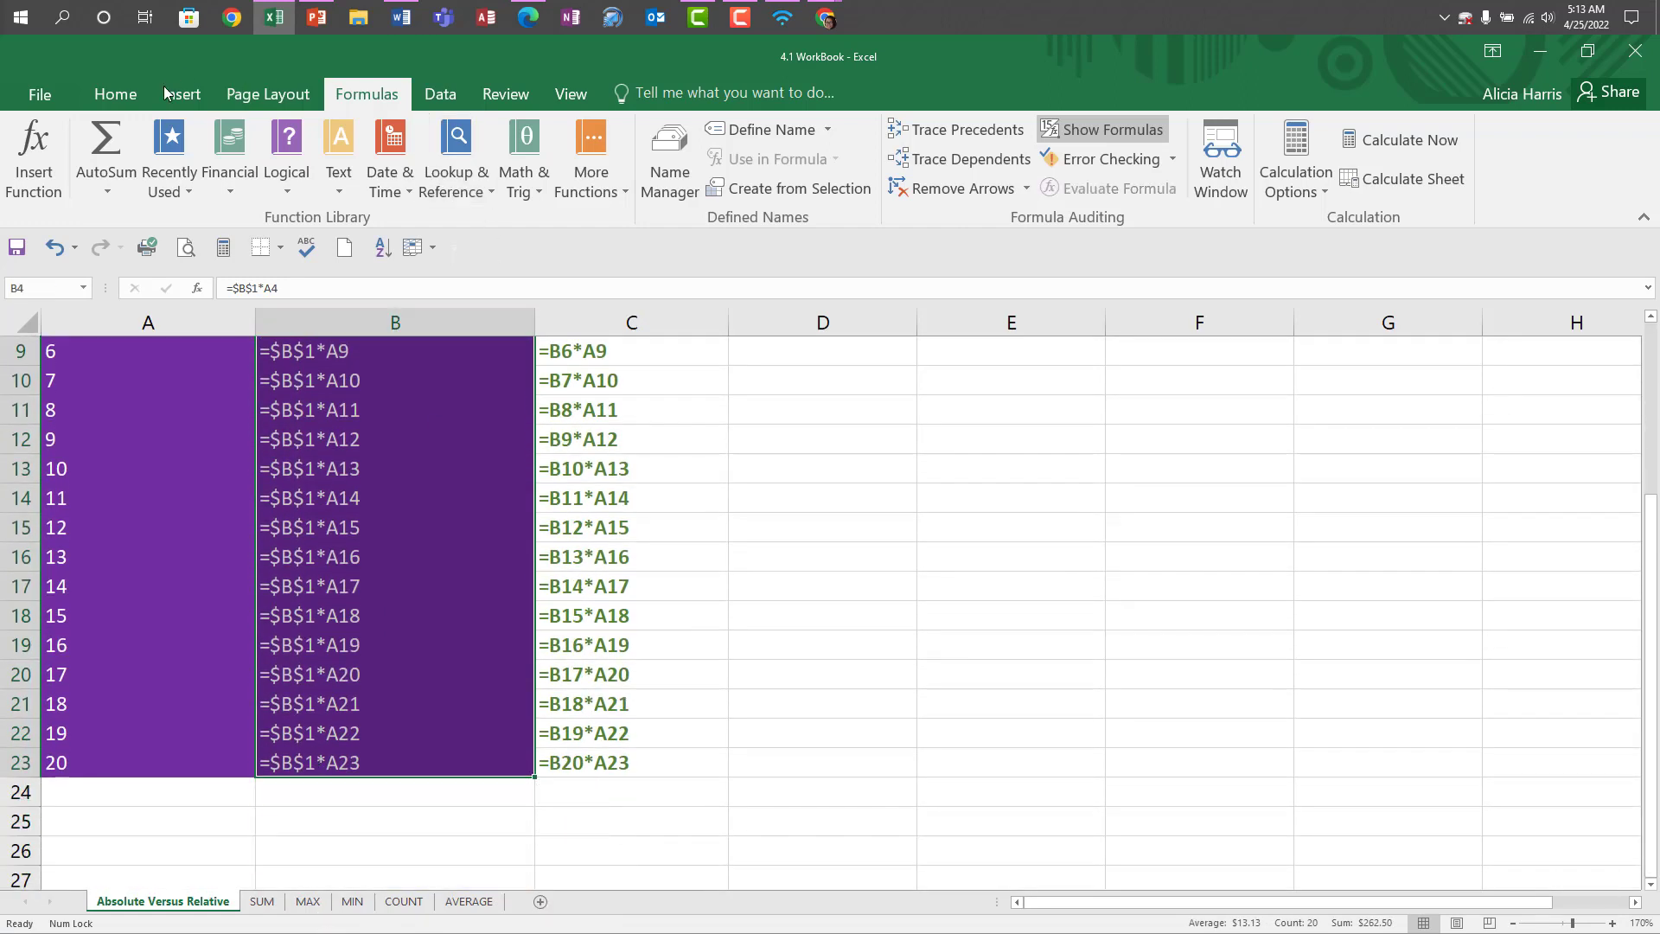
click(116, 94)
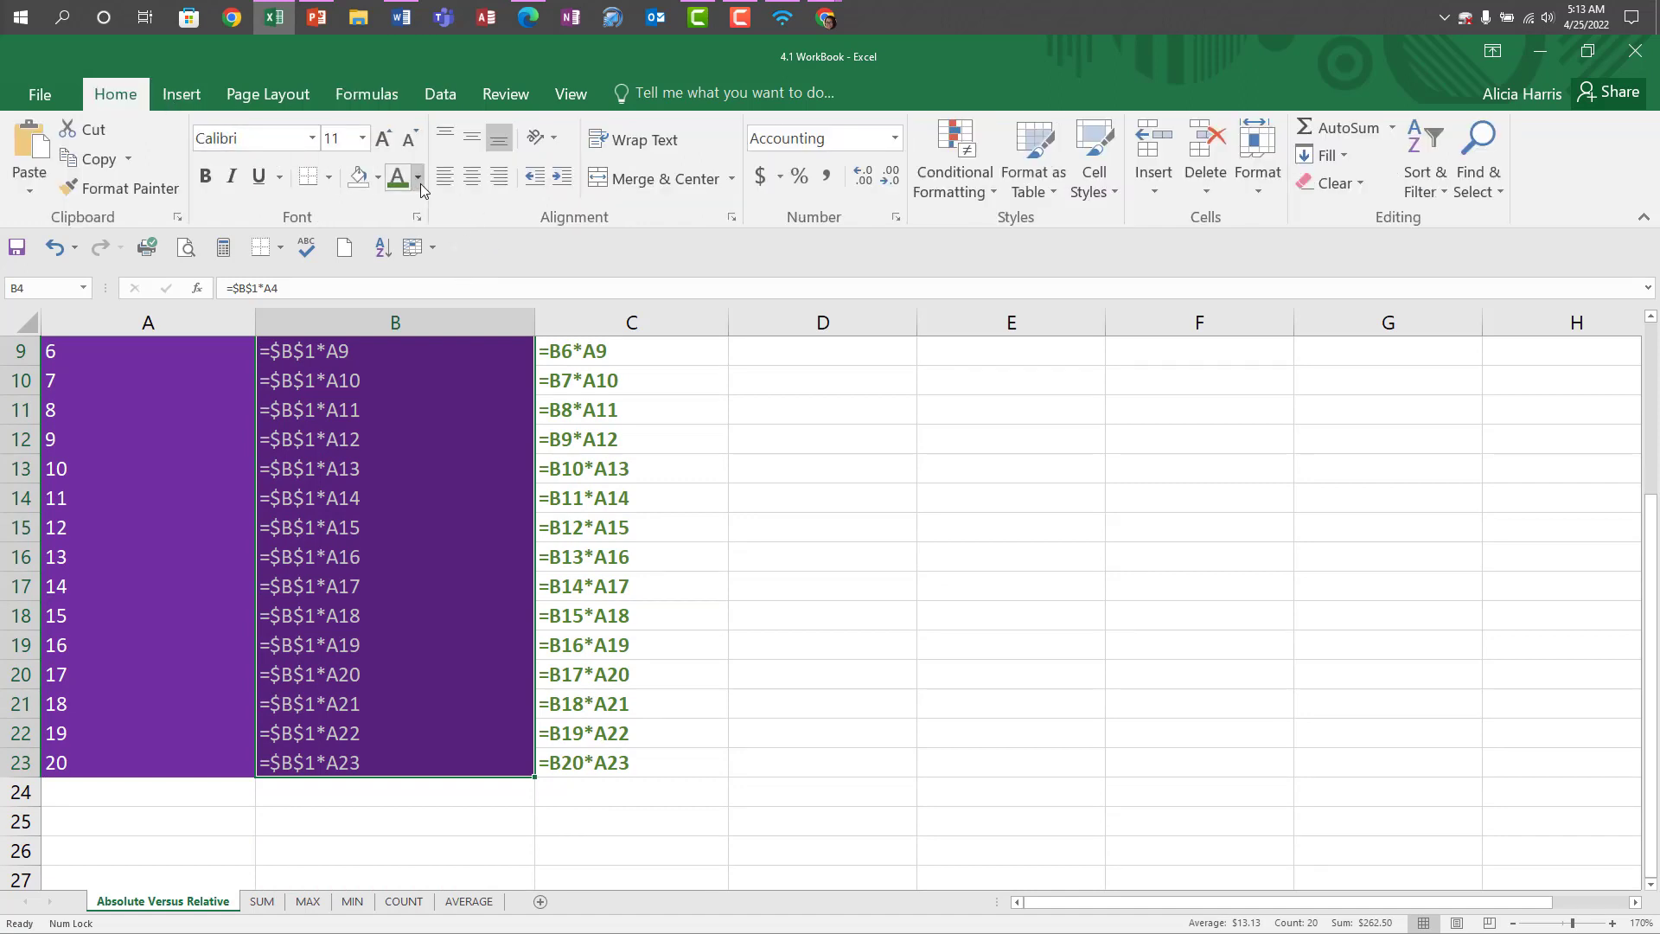
scroll(721, 418, up, 3)
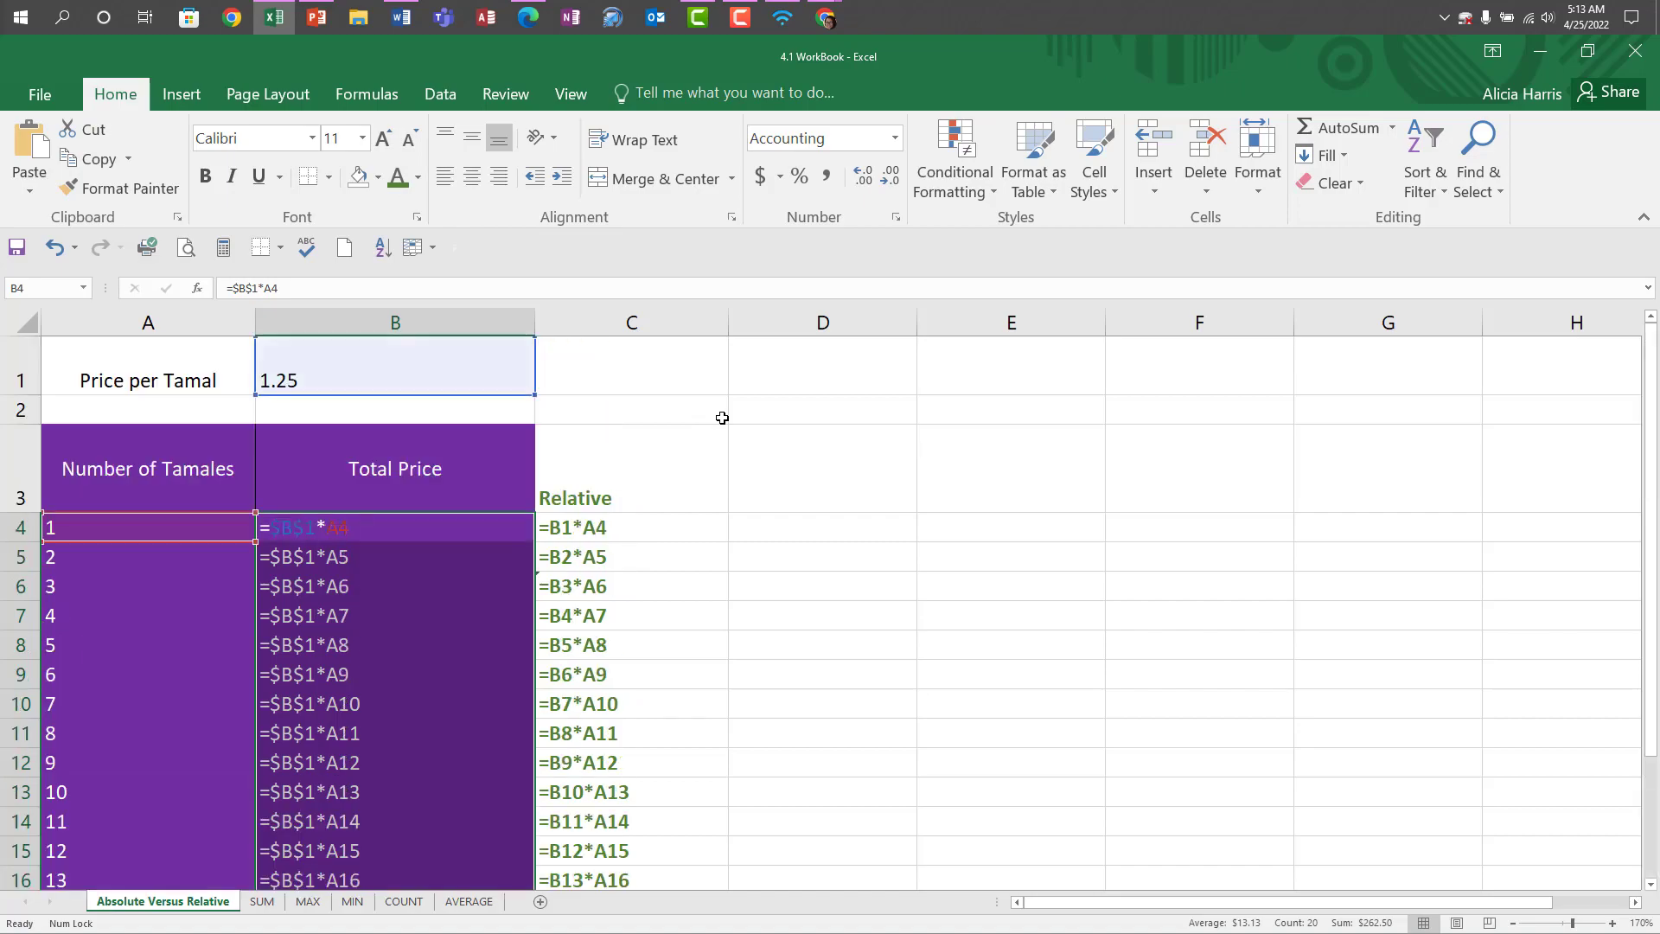